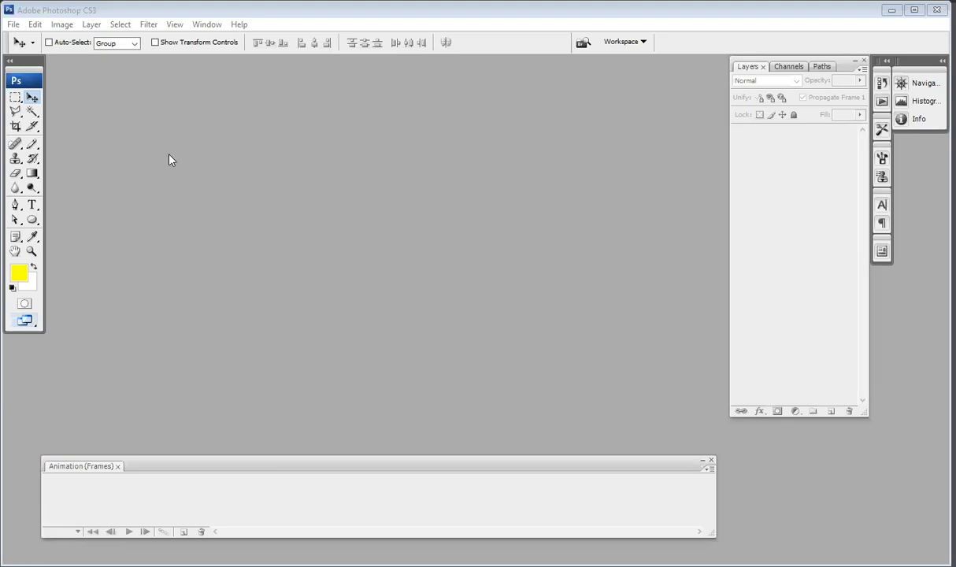
- Bring up the Open dialog (Ctrl+O) showing the background folder's images
key("ctrl+o")
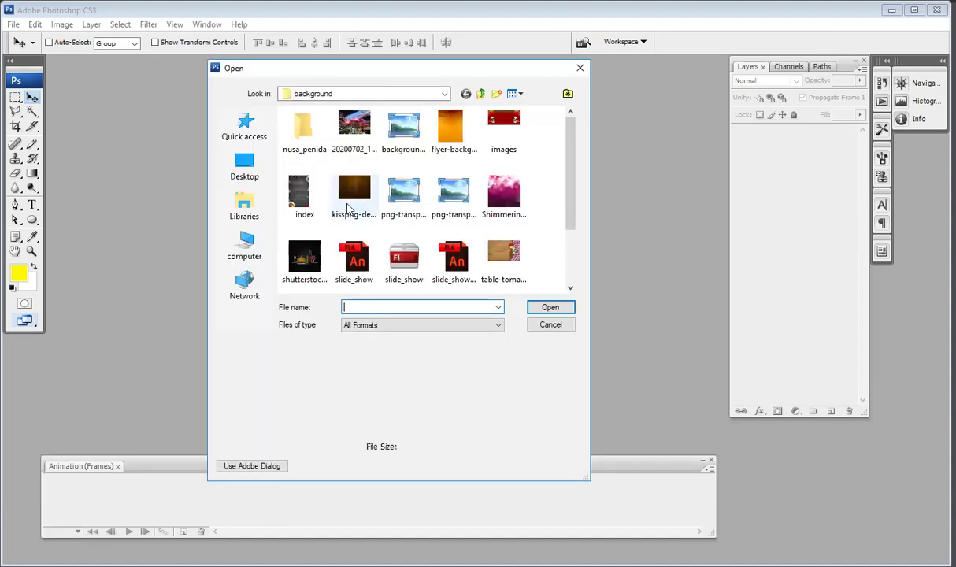
- Open 20200702_142107.jpg and convert its locked Background into Layer 0
left_click(339, 126)
left_click(544, 307)
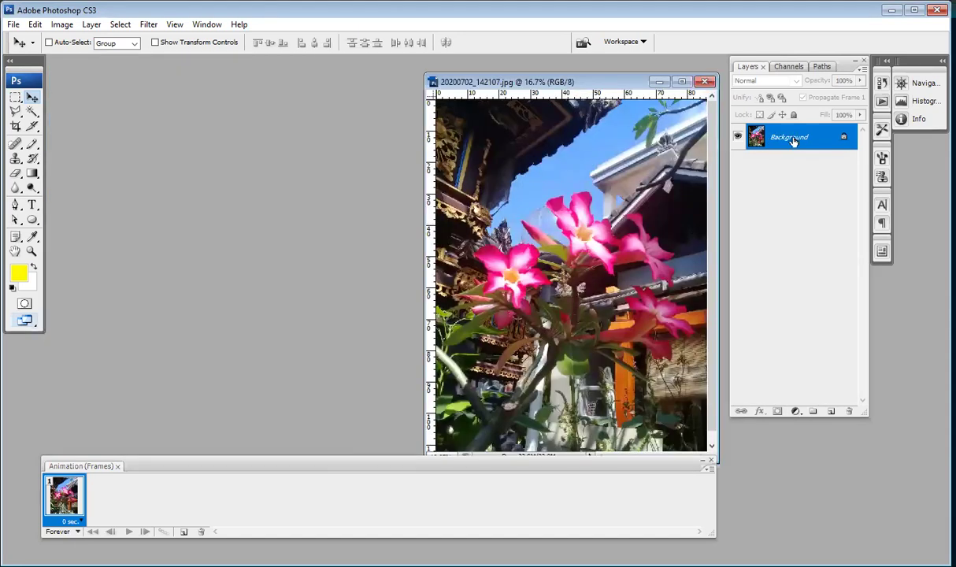
double_click(793, 145)
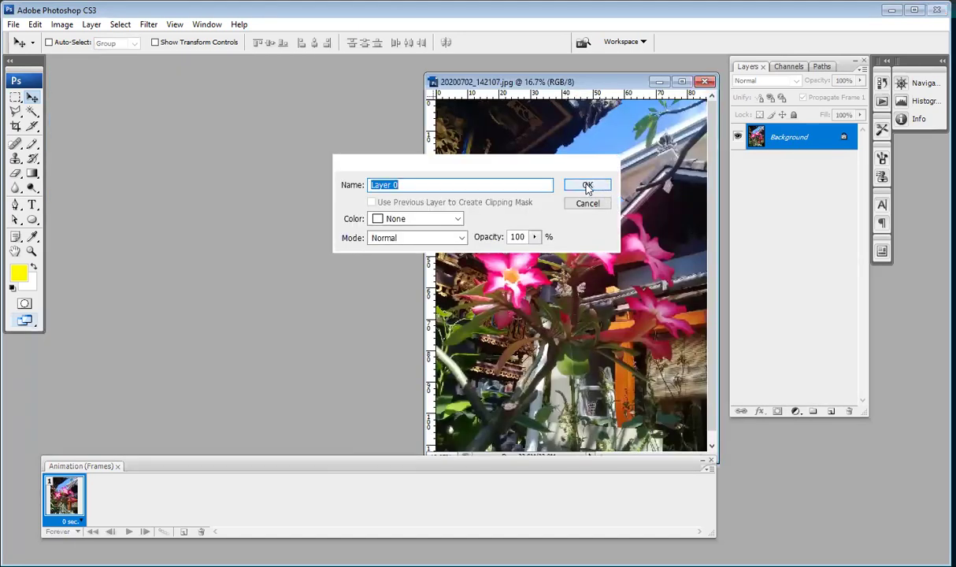
left_click(587, 185)
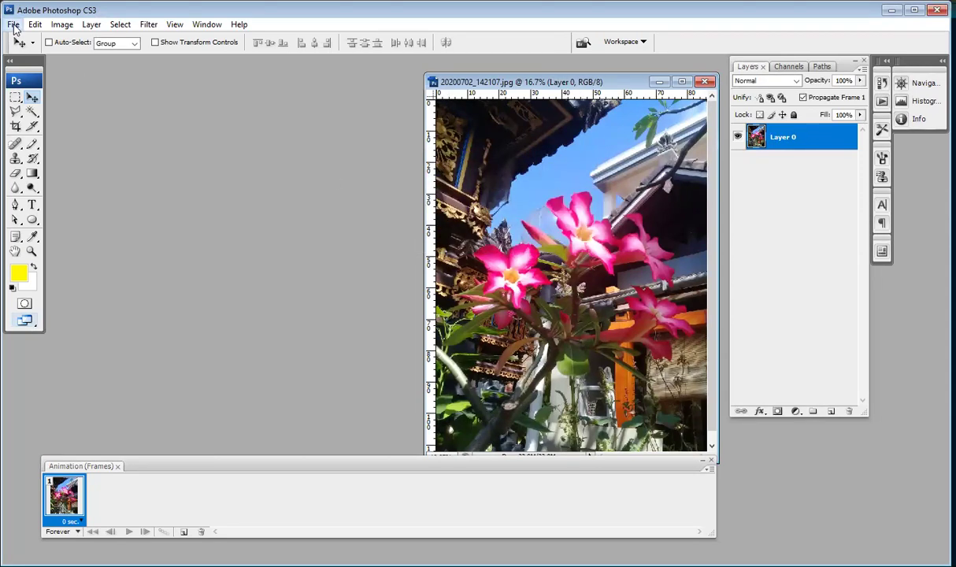
- Make a new transparent document 15 cm wide, 10 cm high at 300 pixels/inch
left_click(13, 24)
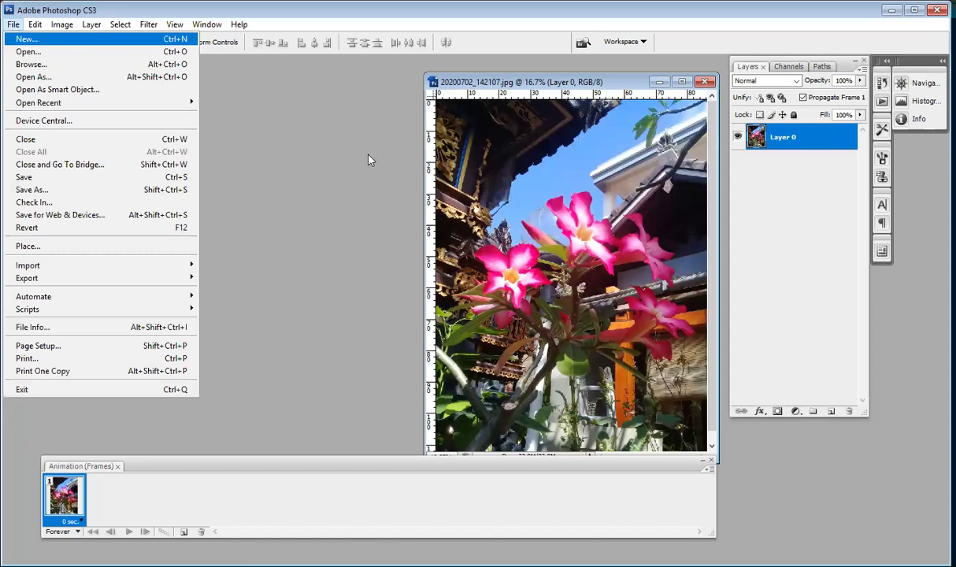
key("Return")
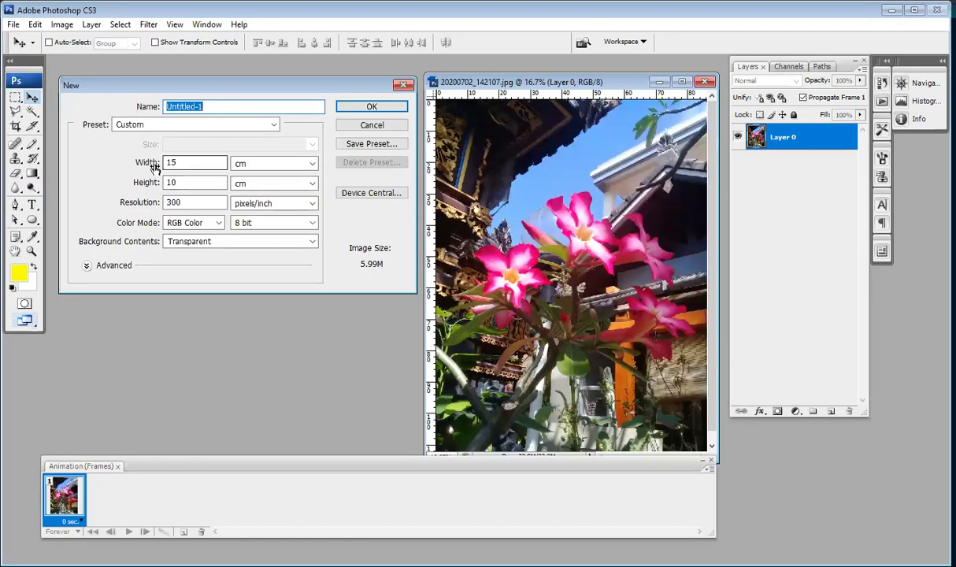
double_click(180, 162)
type("15")
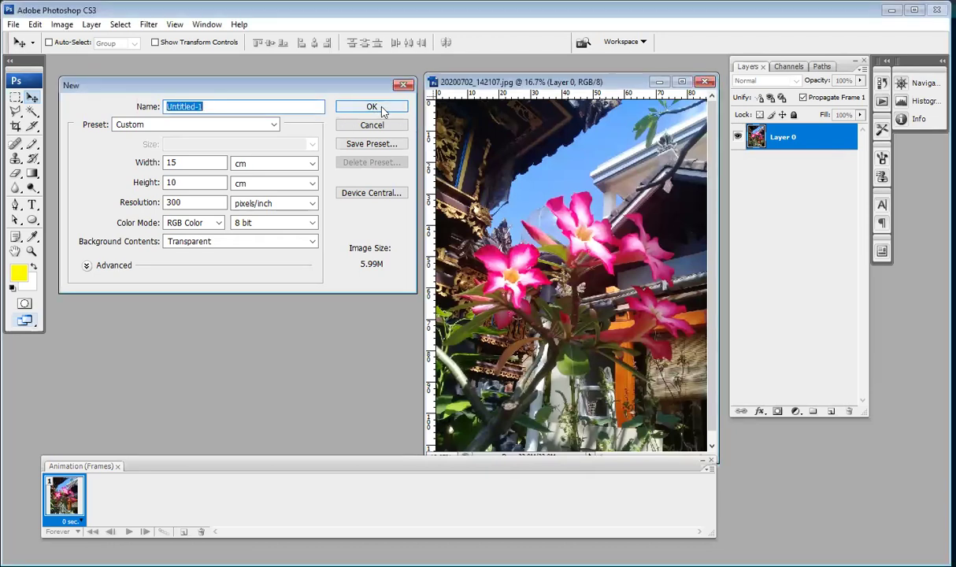
left_click(372, 107)
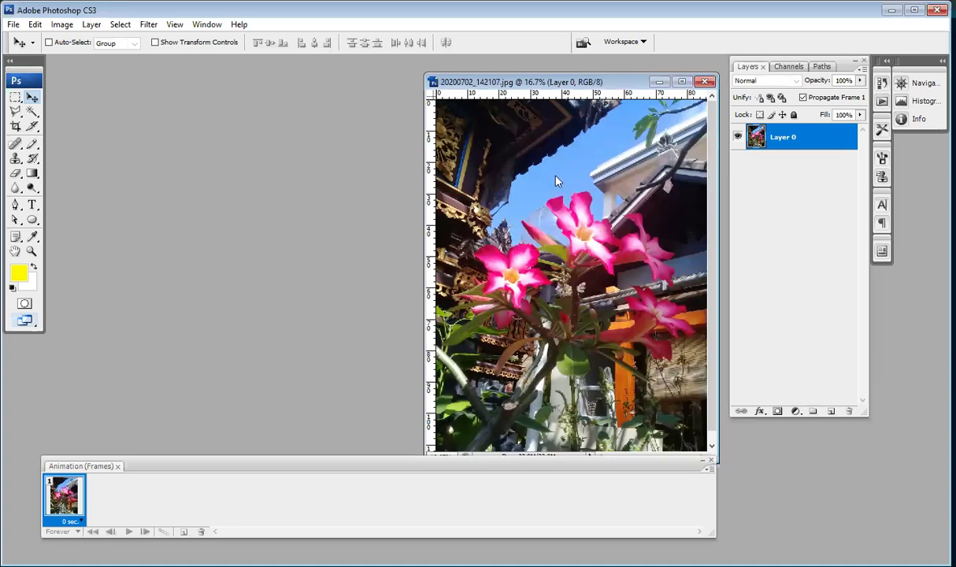
- Drag the flower photo into Untitled-1 as Layer 2 and close the original JPG unsaved
mouse_move(551, 197)
left_mouse_down()
mouse_move(561, 209)
mouse_move(555, 236)
mouse_move(238, 222)
left_mouse_up()
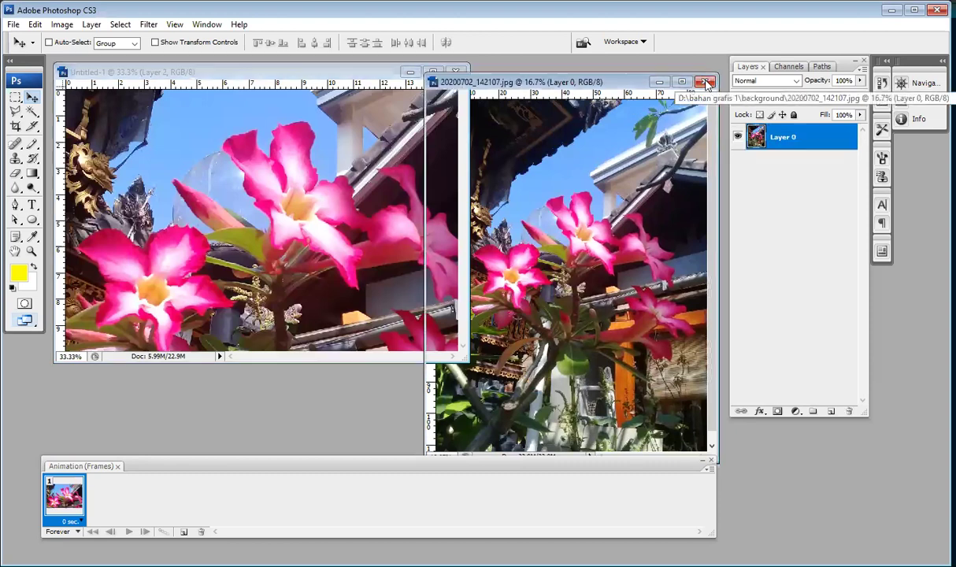
left_click(669, 82)
key("ctrl+w")
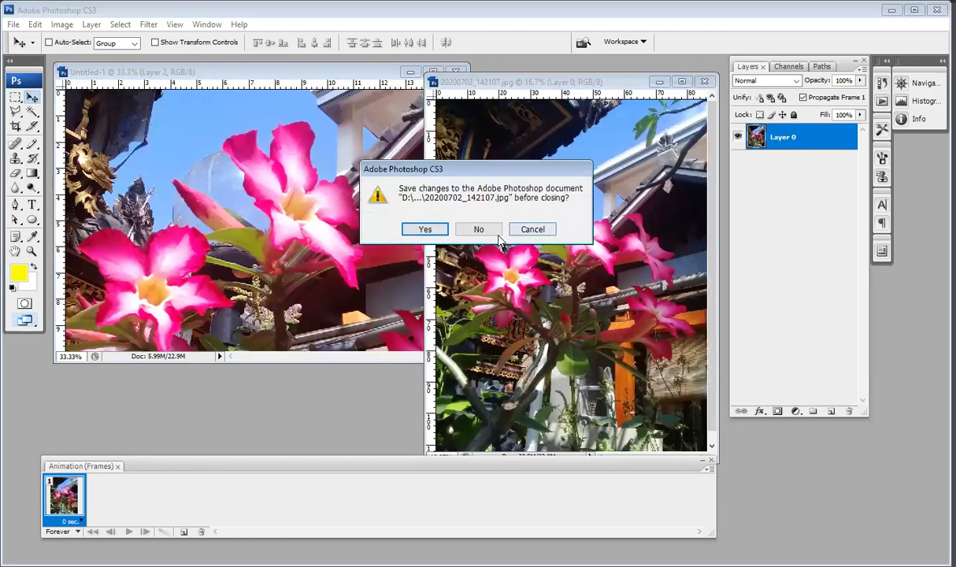
left_click(499, 240)
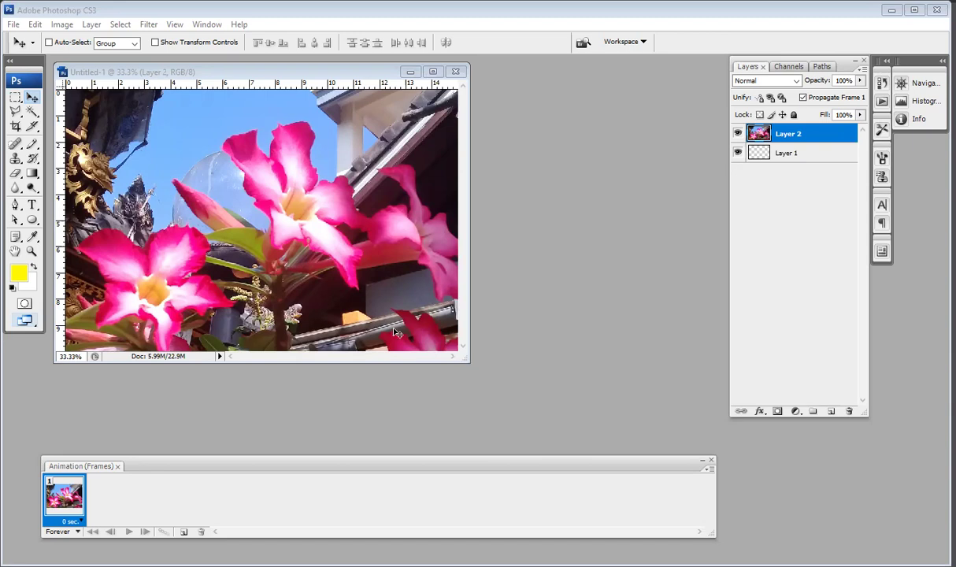
- Free-transform the flower photo down to about 75.6%, spanning the canvas width
key("ctrl+t")
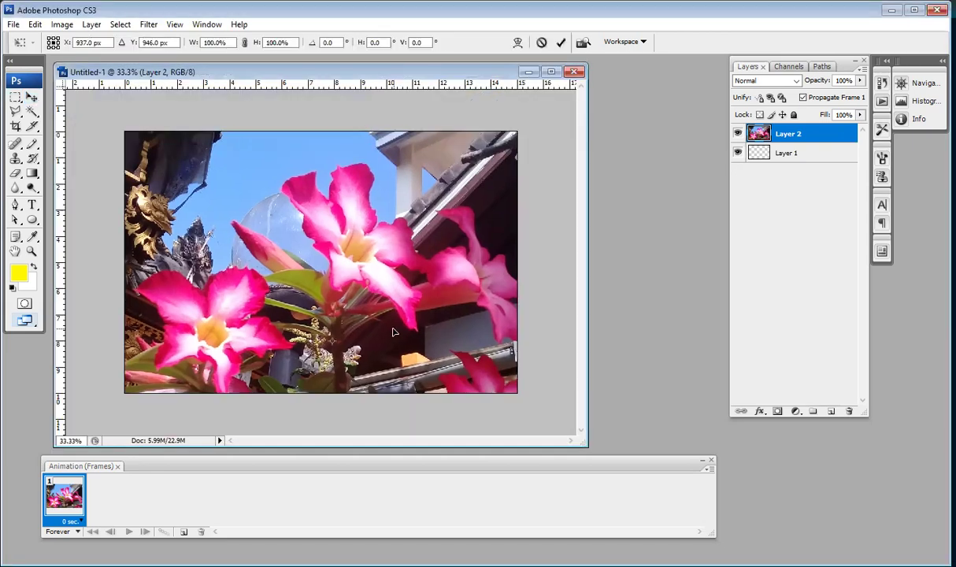
key("ctrl+minus")
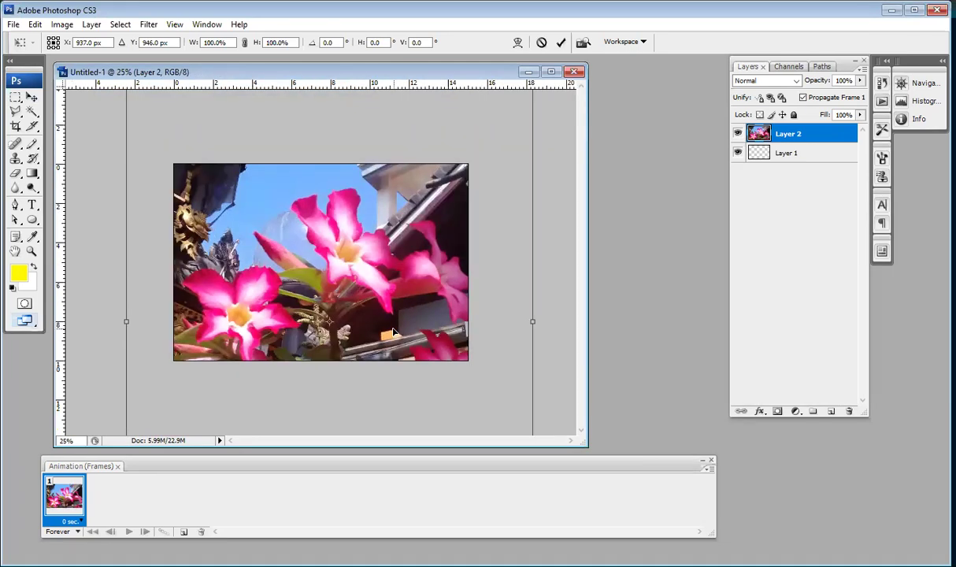
key("ctrl+minus")
key("ctrl+minus")
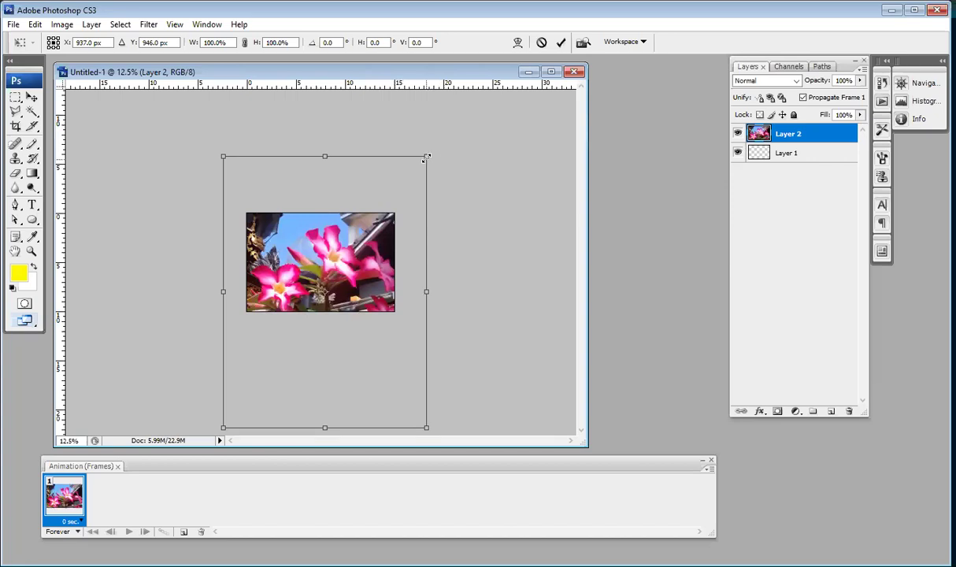
left_click_drag(426, 156, 397, 194)
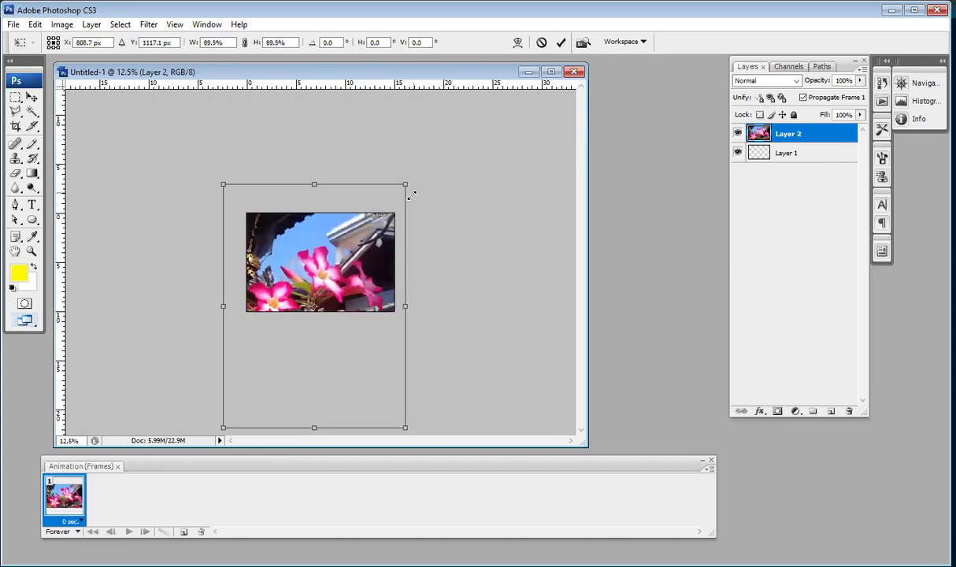
left_click_drag(223, 194, 242, 214)
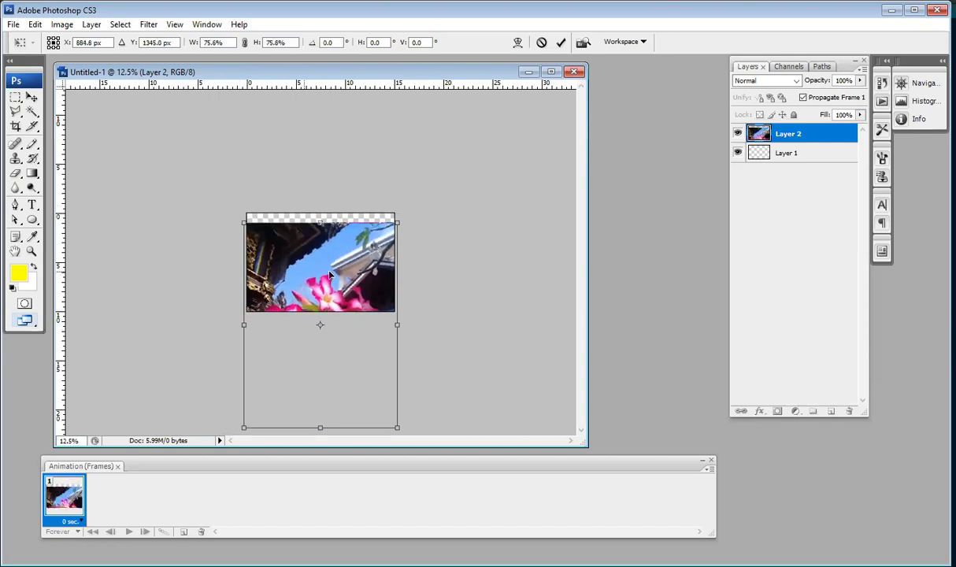
left_click_drag(312, 227, 329, 236)
left_click(326, 233)
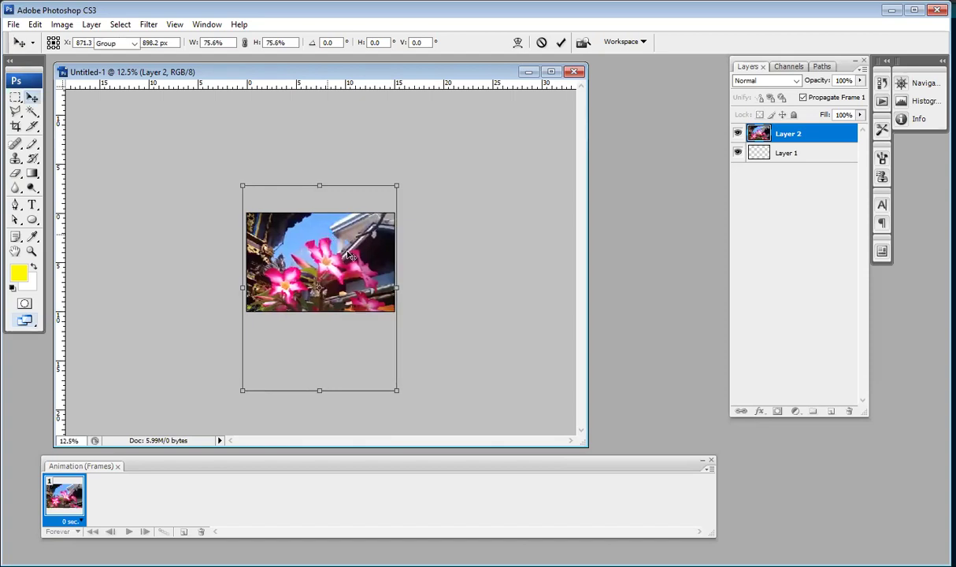
key("Return")
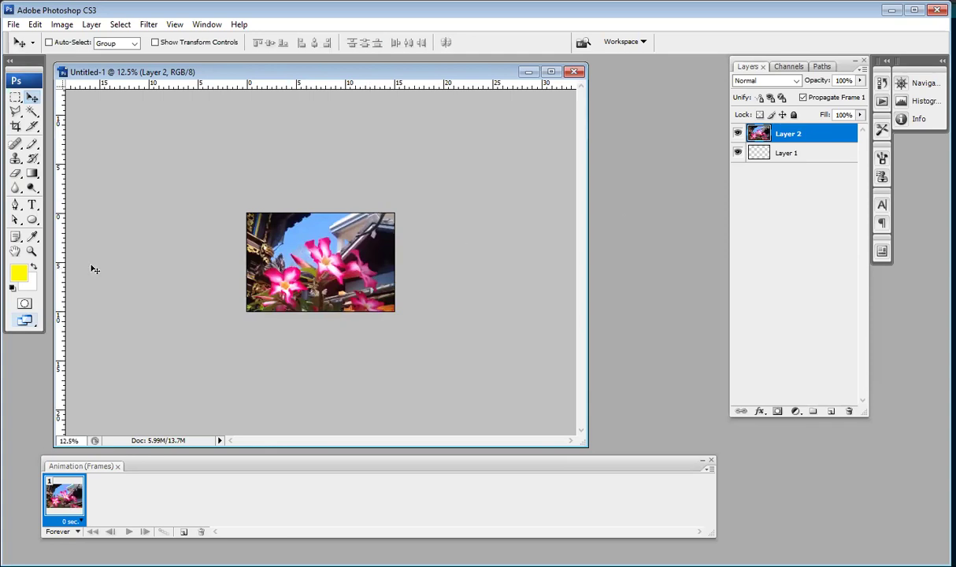
- Type BALI in 72 pt yellow Bookman Old Style Bold near the photo's top left
left_click(32, 205)
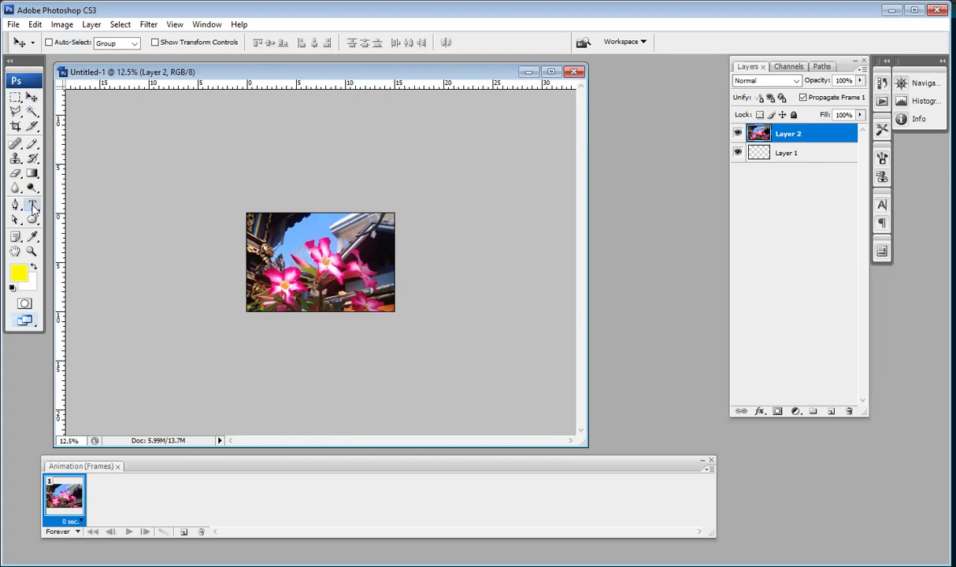
left_click(33, 205)
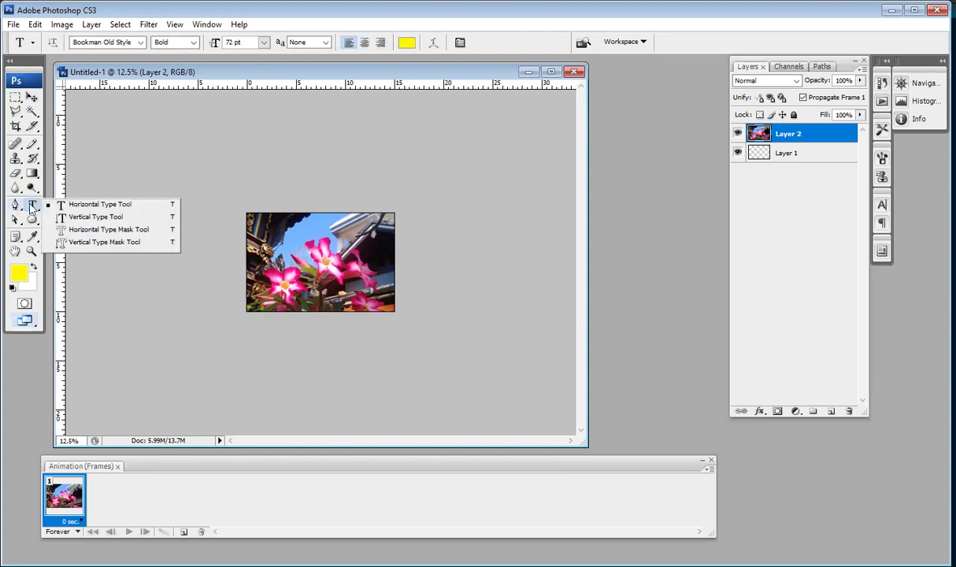
left_click(129, 42)
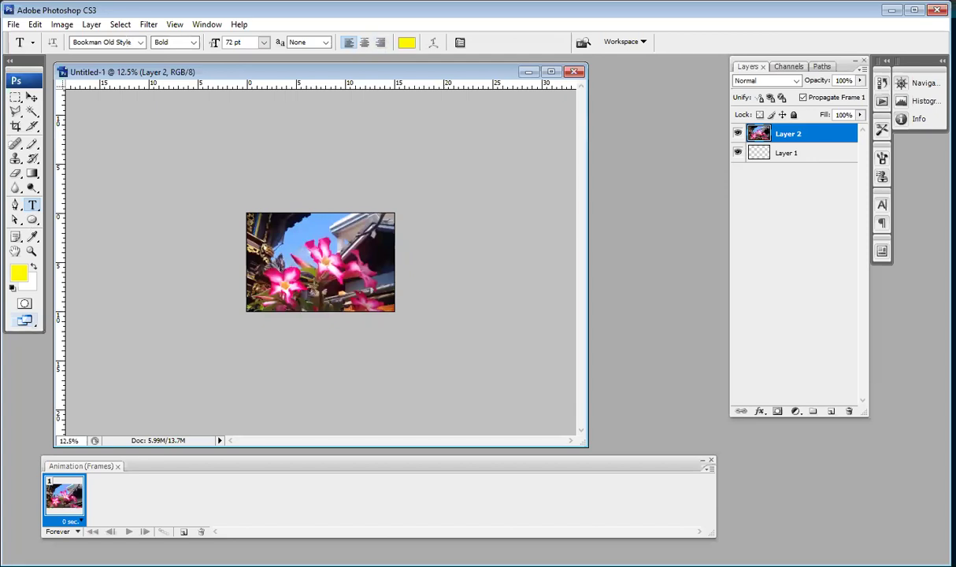
left_click(268, 278)
type("BALI")
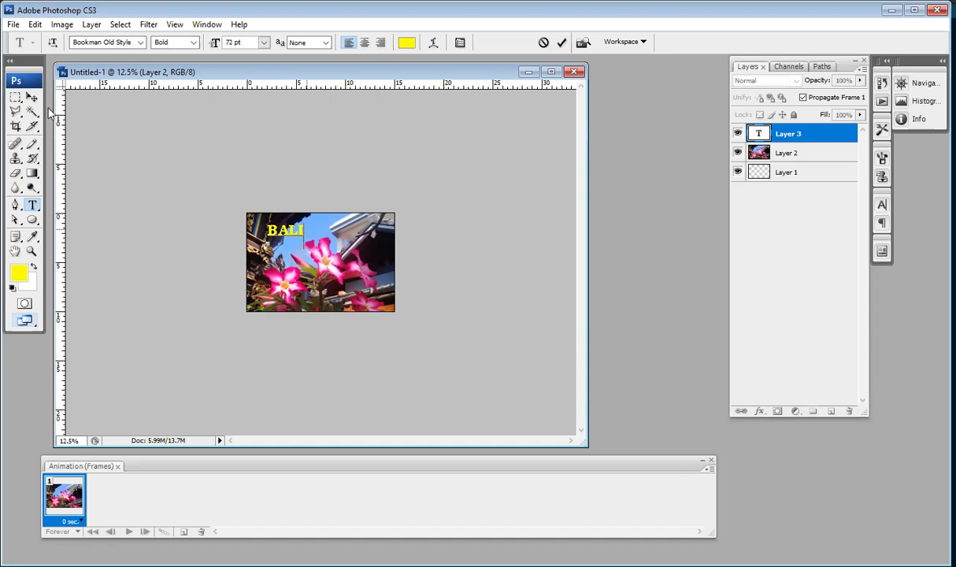
key("ctrl+Return")
- Scale the BALI text up to about 371% and move it to the photo's centre
key("v")
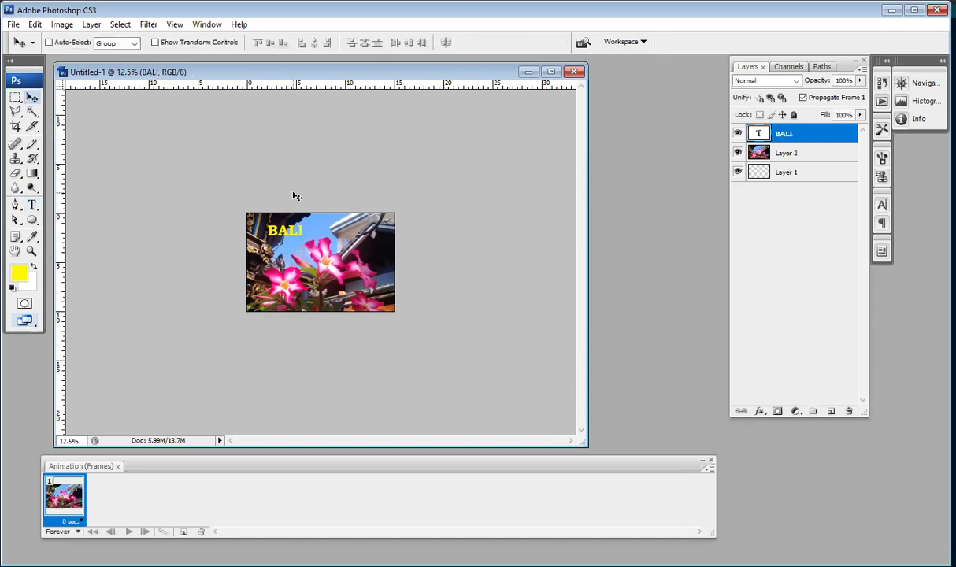
key("ctrl+t")
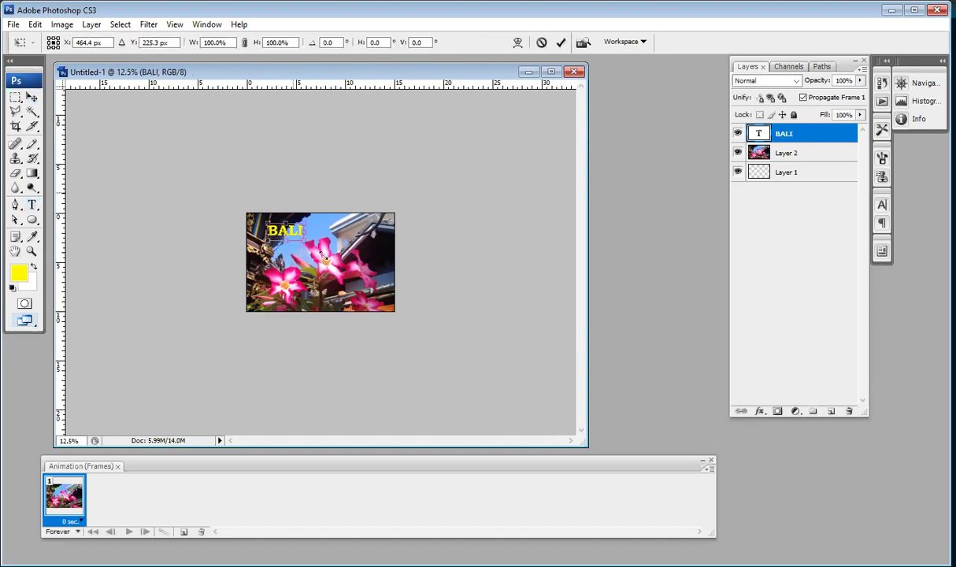
left_click_drag(364, 282, 386, 282)
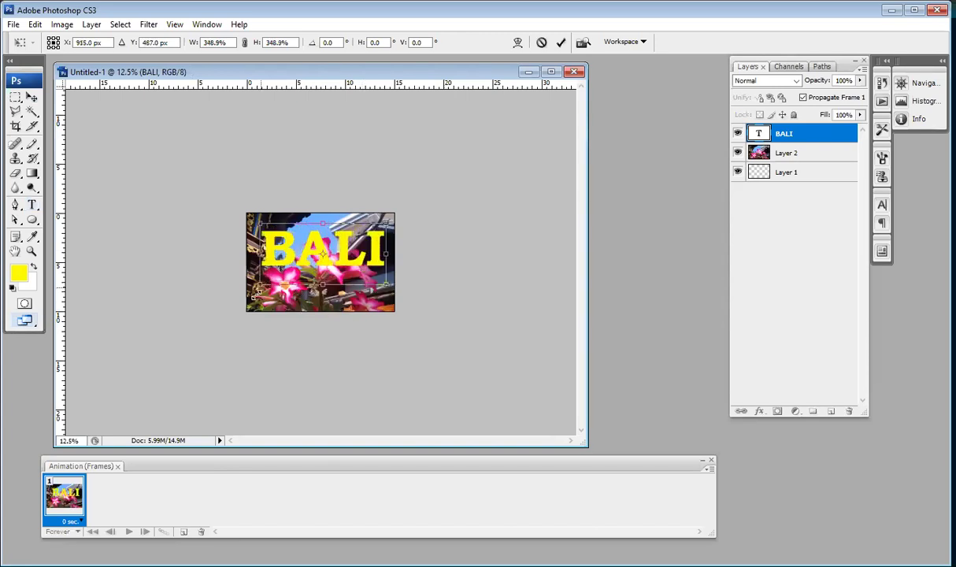
left_click_drag(266, 280, 251, 290)
left_click_drag(341, 252, 352, 263)
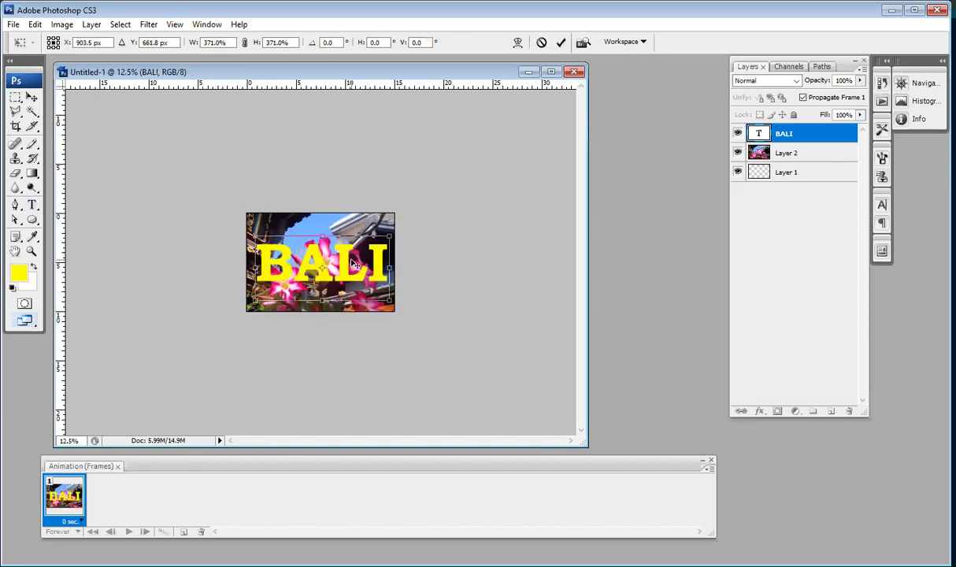
key("Return")
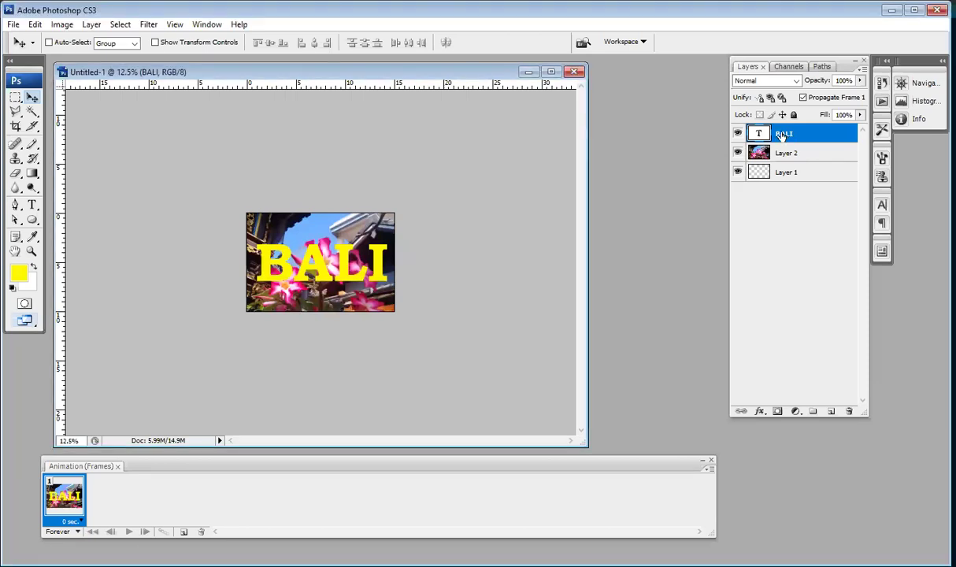
- Rasterize the BALI type layer and zoom in on the image
right_click(783, 136)
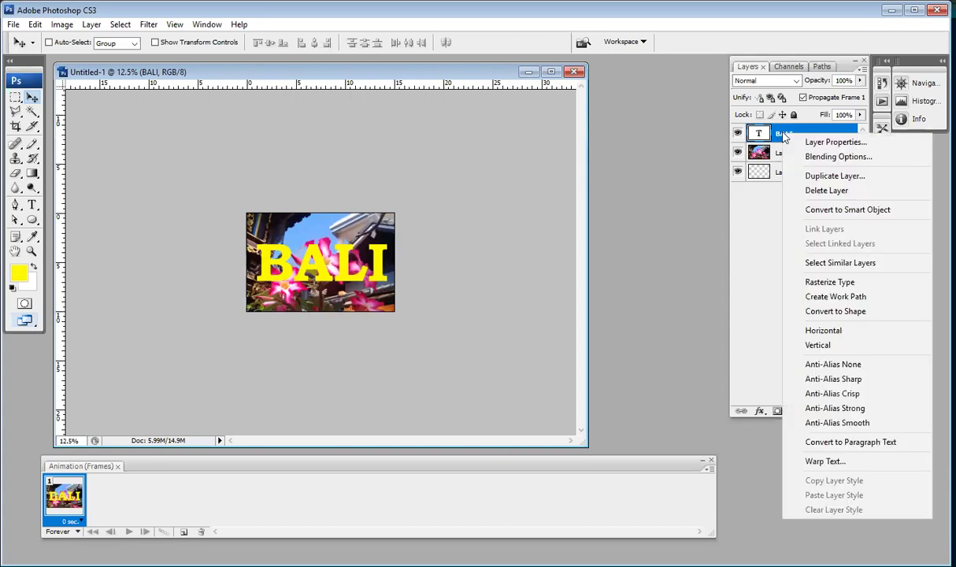
left_click(830, 284)
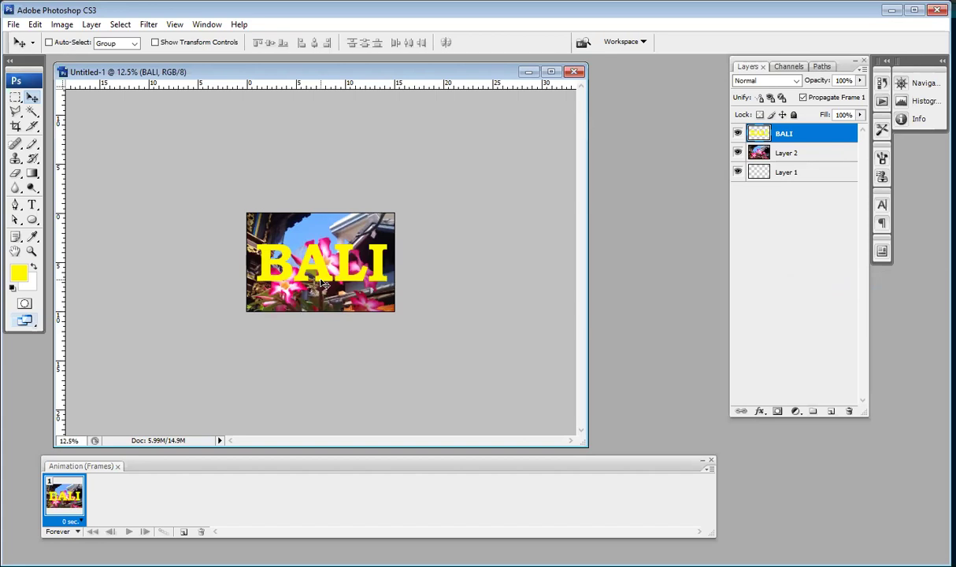
key("ctrl+plus")
key("ctrl+plus")
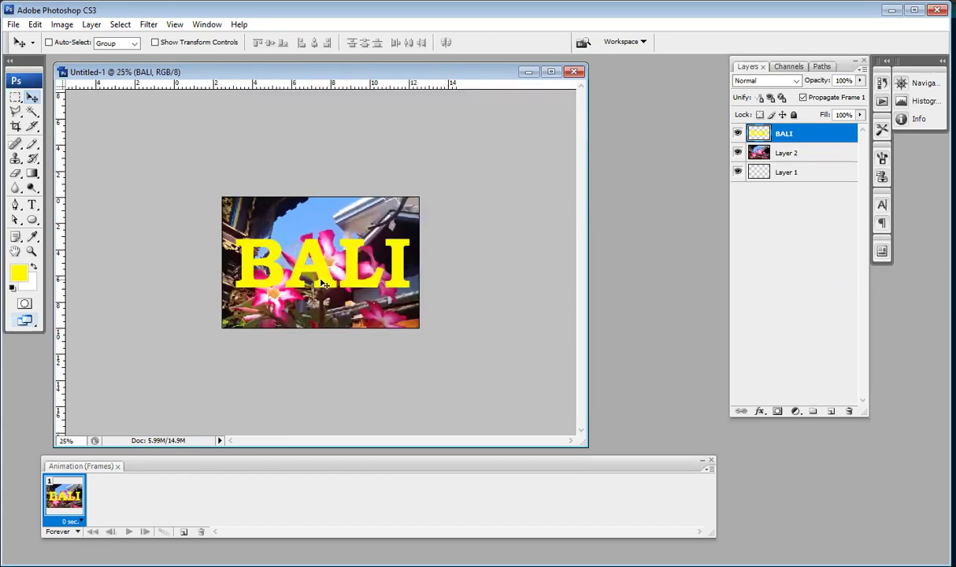
key("ctrl+plus")
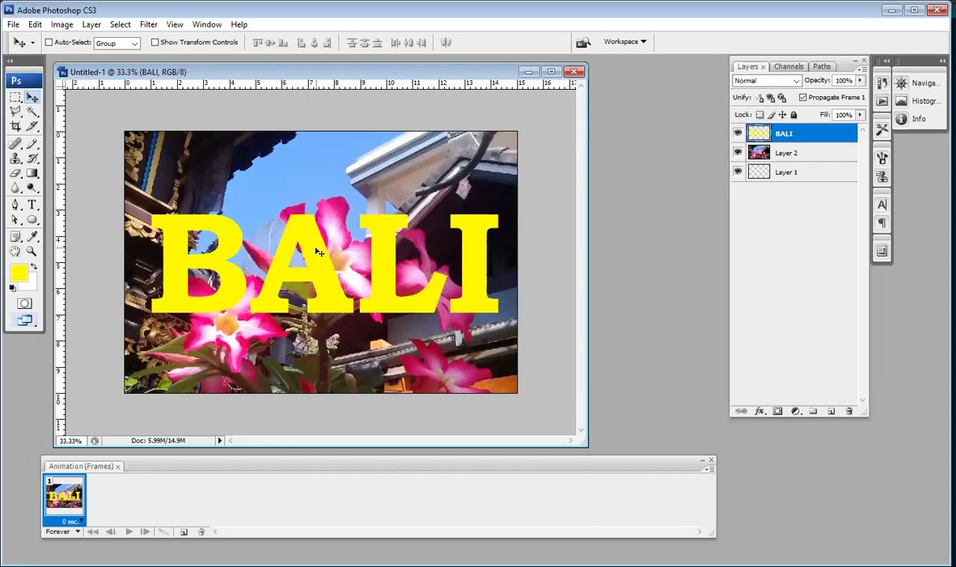
- Magic-wand select the BALI letters, shift-adding I, L and A
left_click(32, 112)
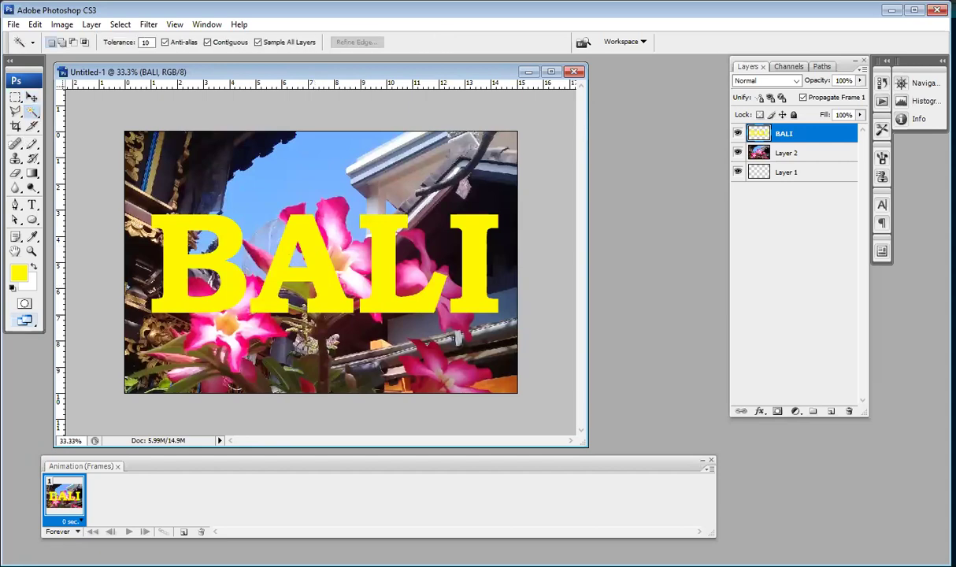
left_click(473, 252)
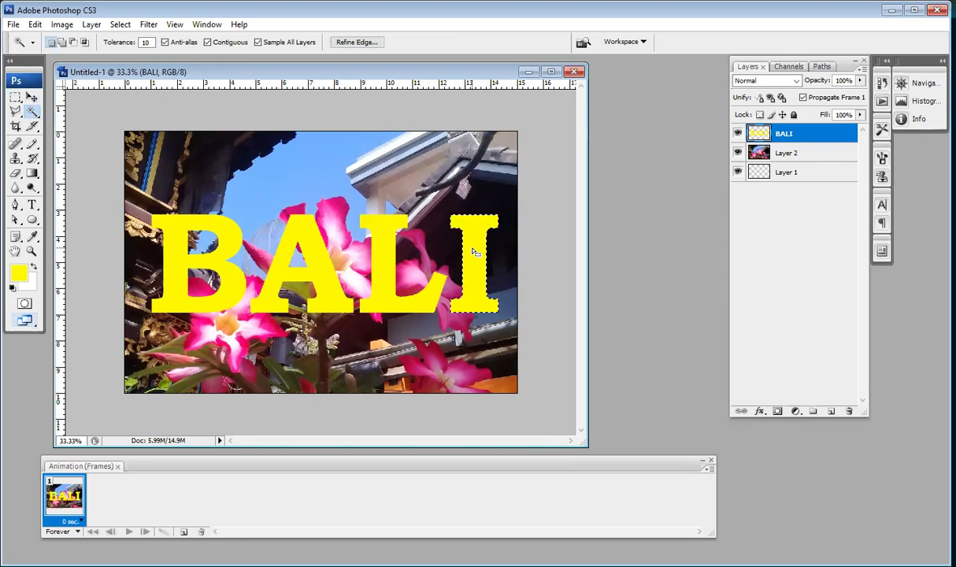
key("shift")
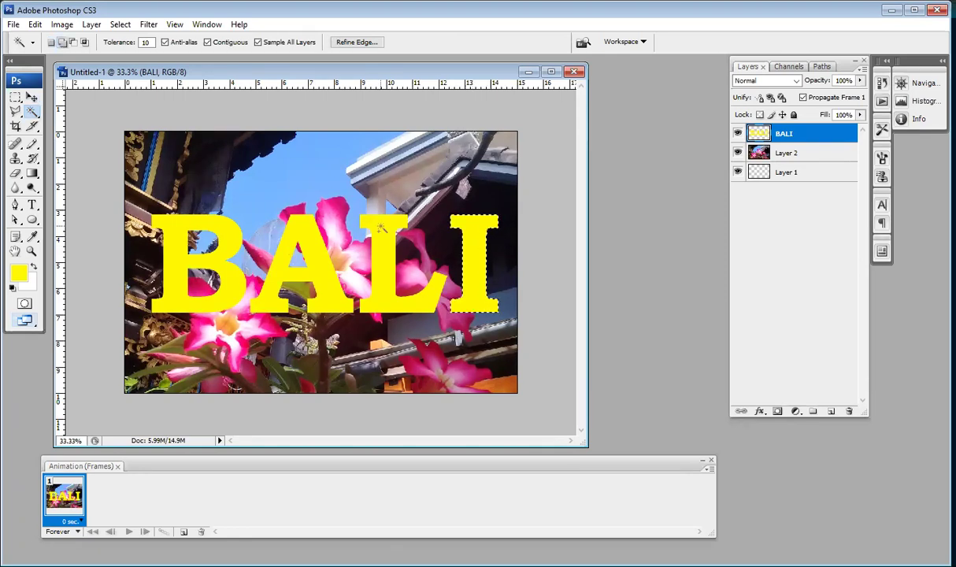
left_click(381, 228, "shift")
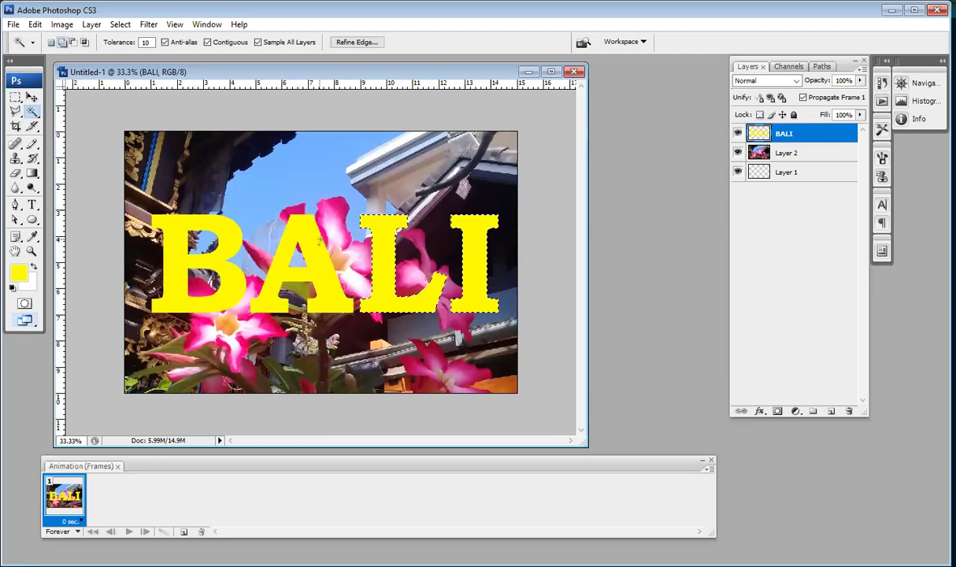
left_click(310, 234, "shift")
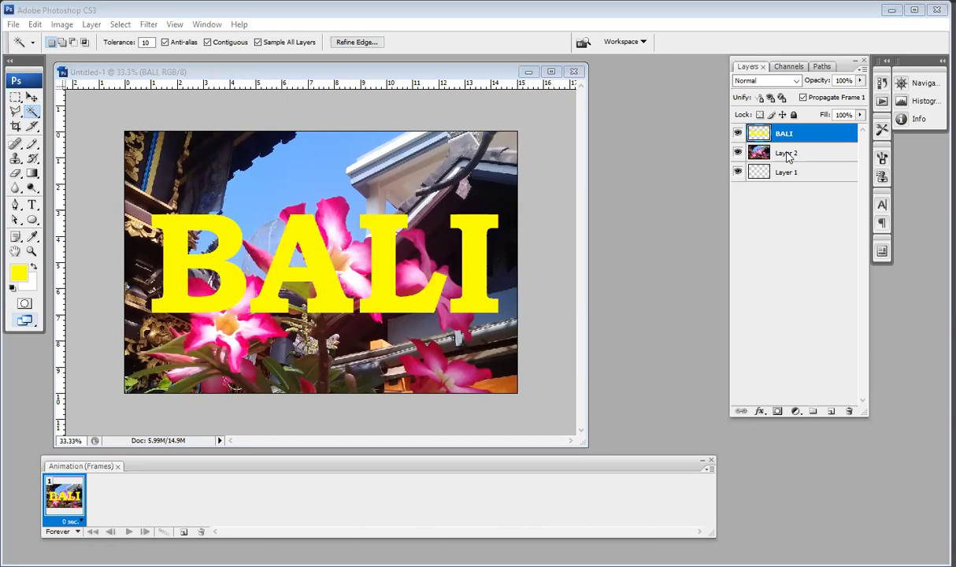
- Hide the yellow BALI layer and make Layer 2 the active layer
left_click(788, 155)
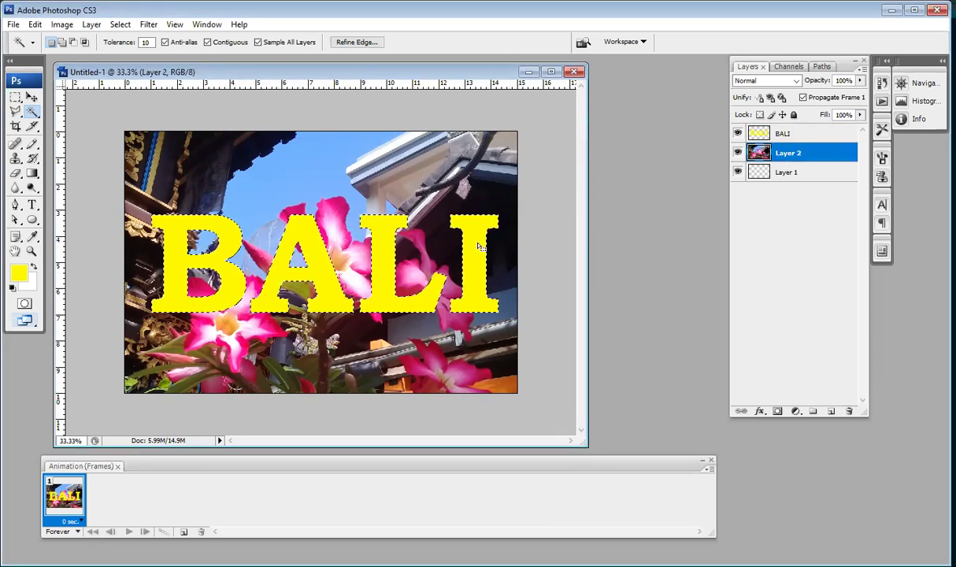
left_click(737, 133)
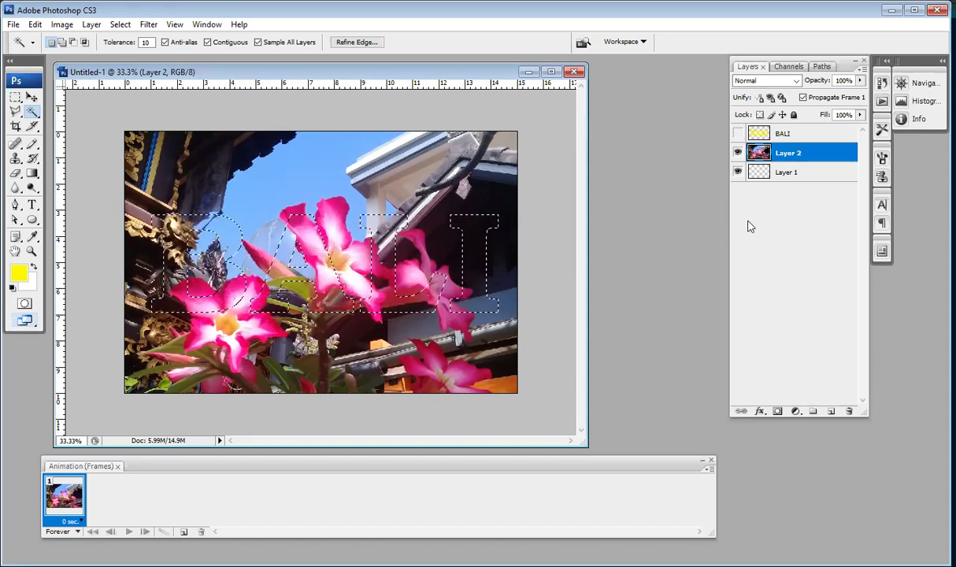
left_click(787, 173)
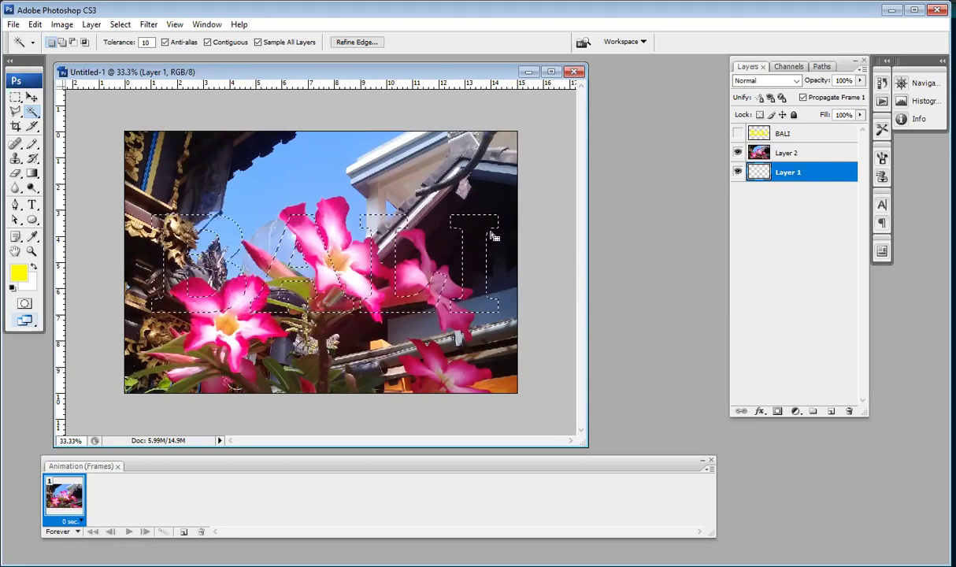
key("ctrl+d")
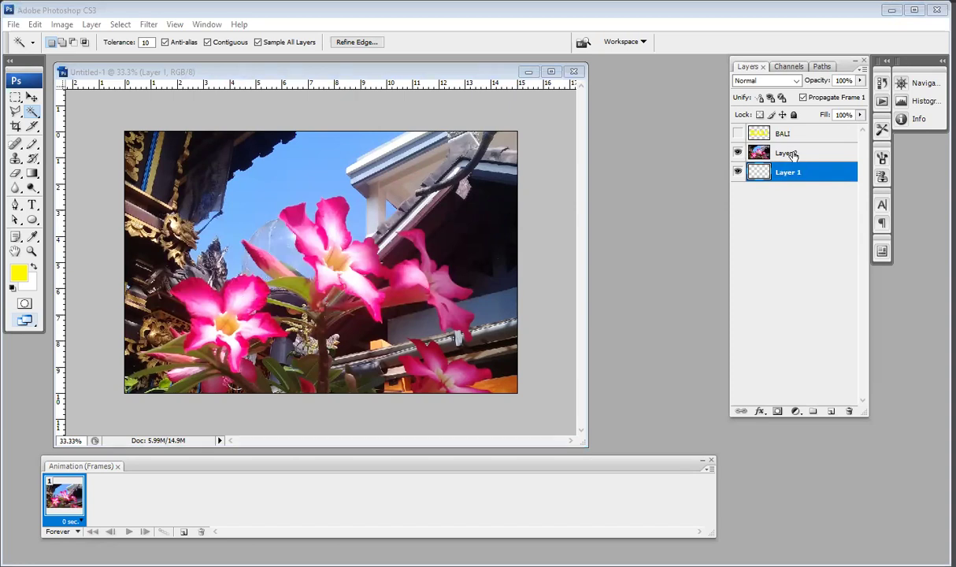
left_click(790, 154)
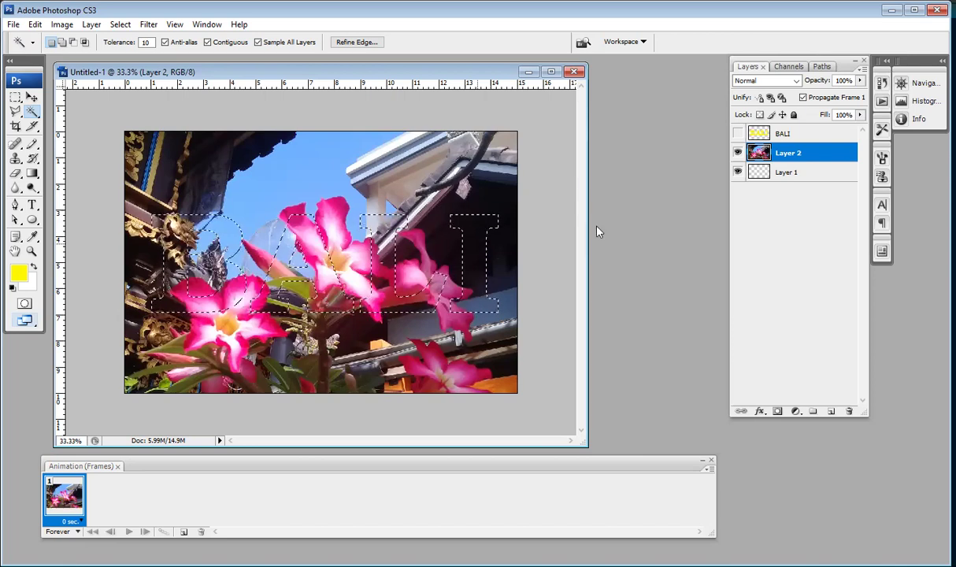
left_click(784, 175)
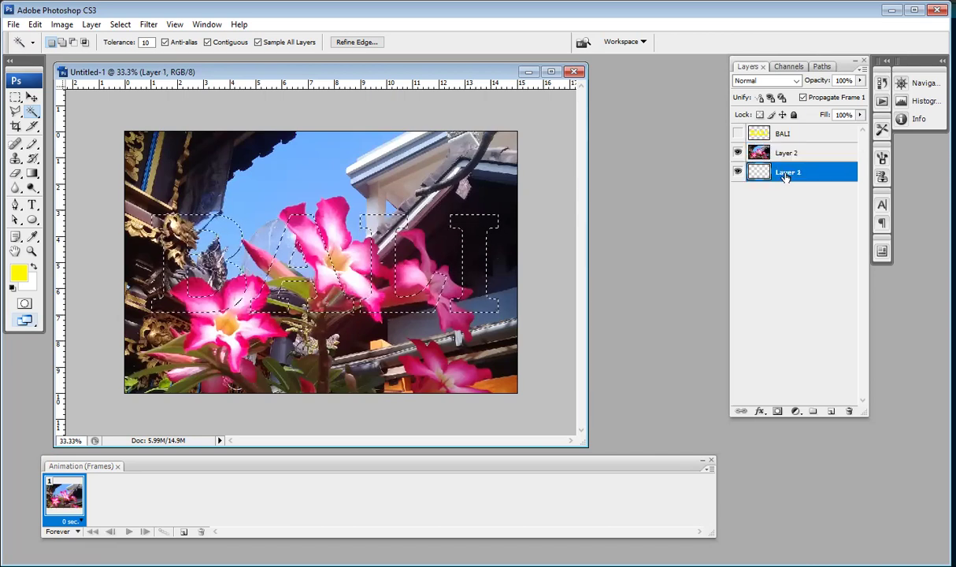
left_click(761, 136)
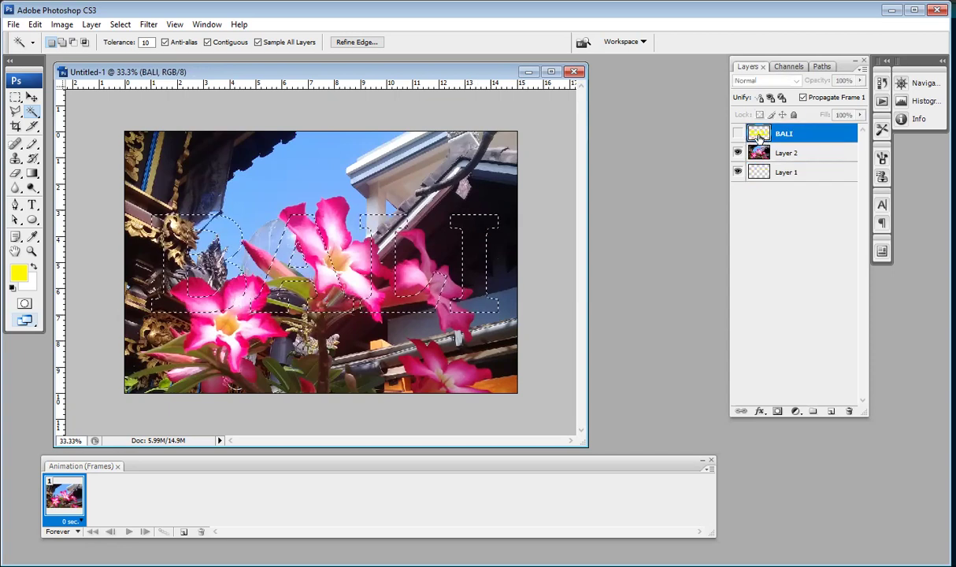
left_click(800, 155)
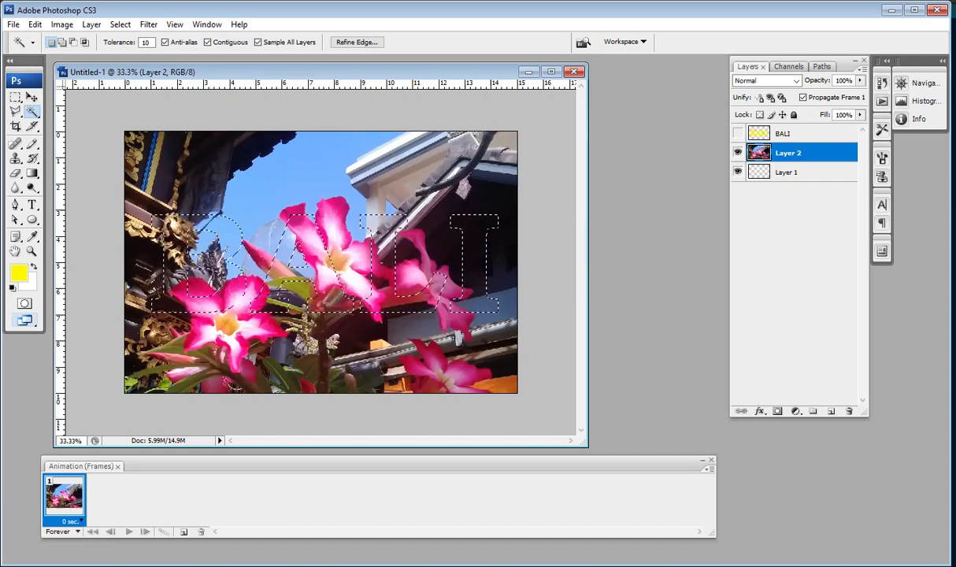
- Copy the flower photo inside the letter selection with Edit > Copy
left_click(35, 24)
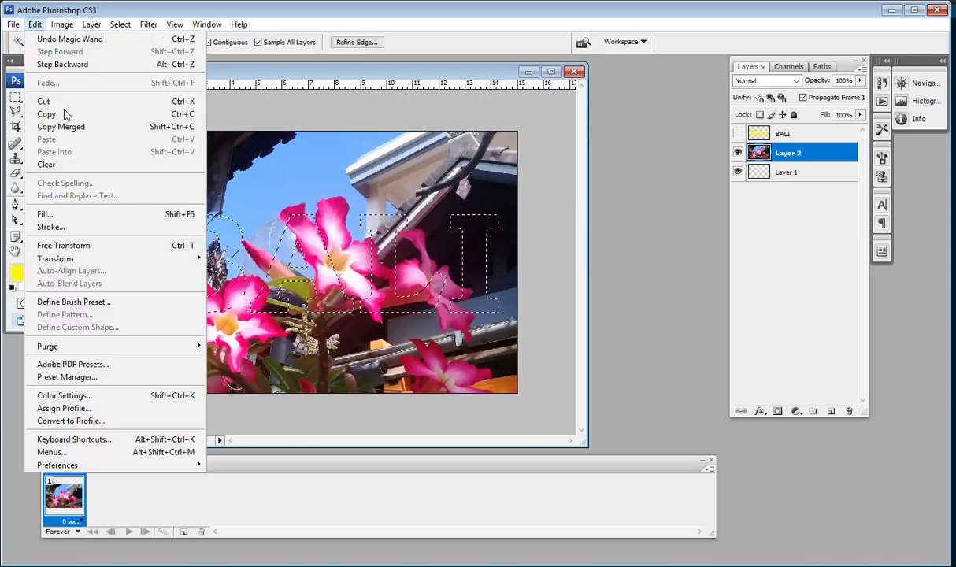
left_click(68, 114)
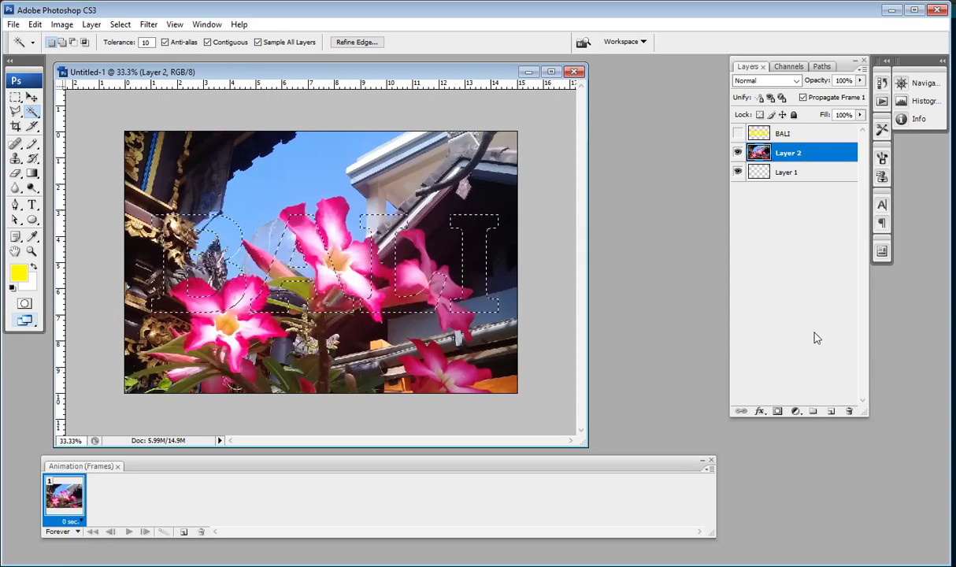
left_click(831, 411)
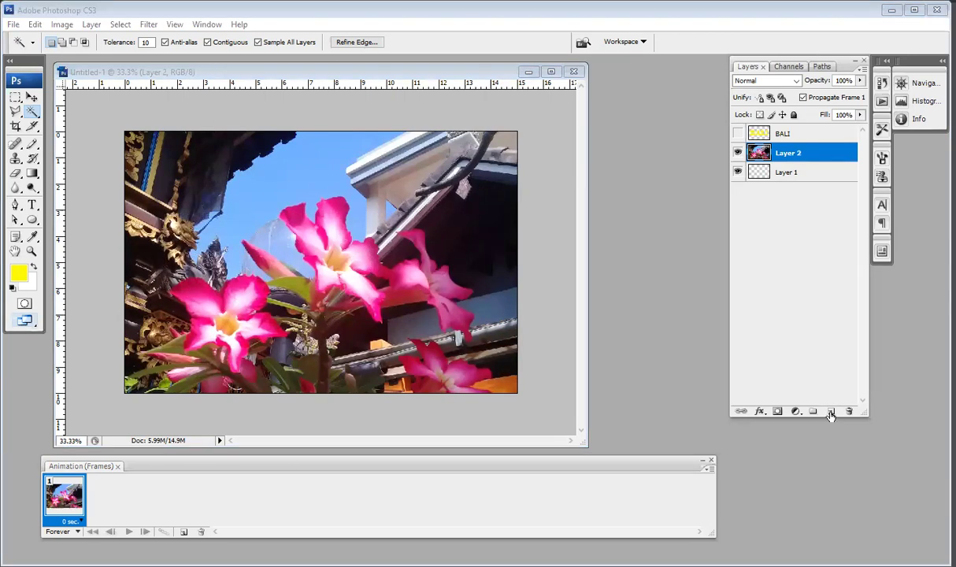
- Paste the letter-shaped flower photo onto new Layer 3 and hide Layer 2
left_click(830, 412)
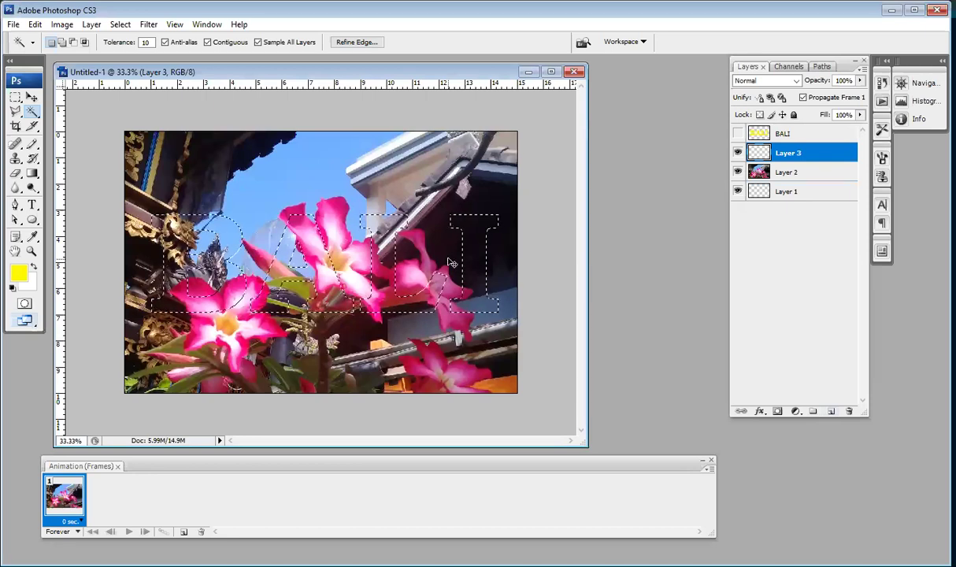
key("ctrl+d")
left_click(737, 172)
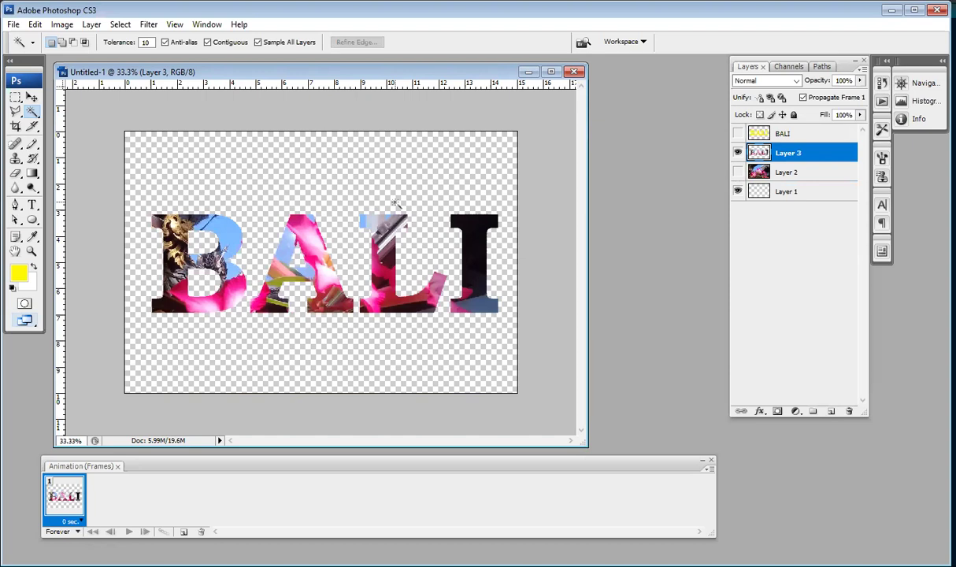
left_click(739, 172)
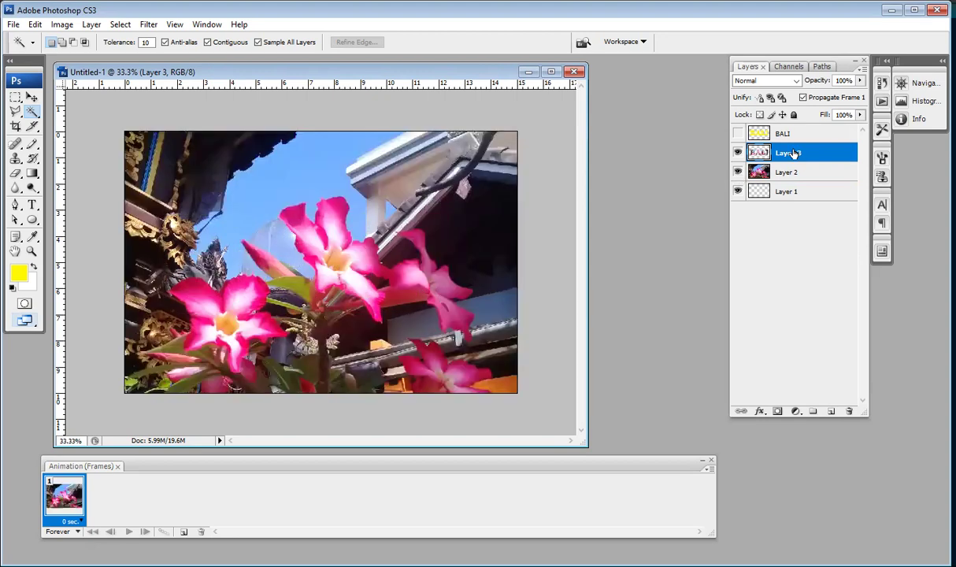
left_click(739, 172)
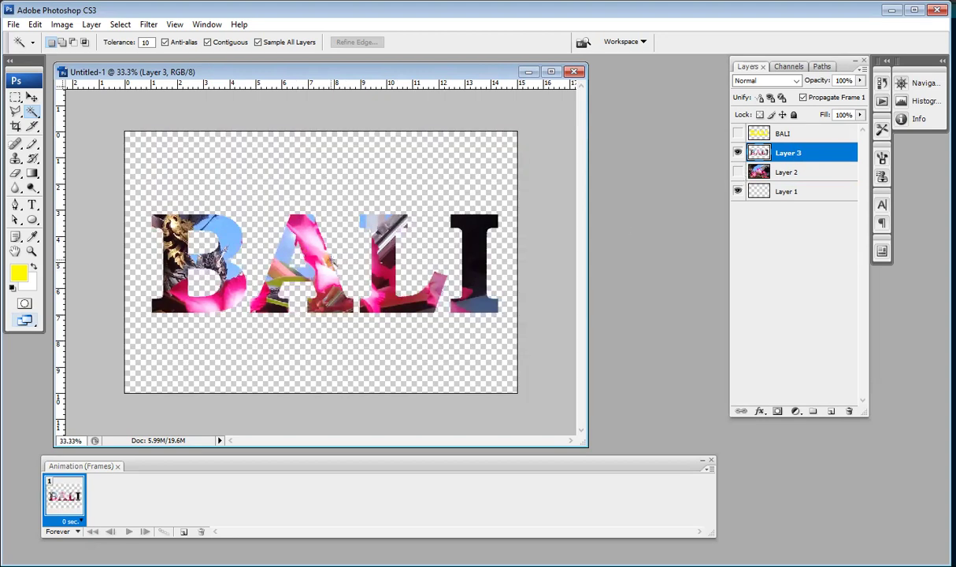
- Fill Layer 1 with bright green (#4eff00), then return to Layer 3
left_click(787, 192)
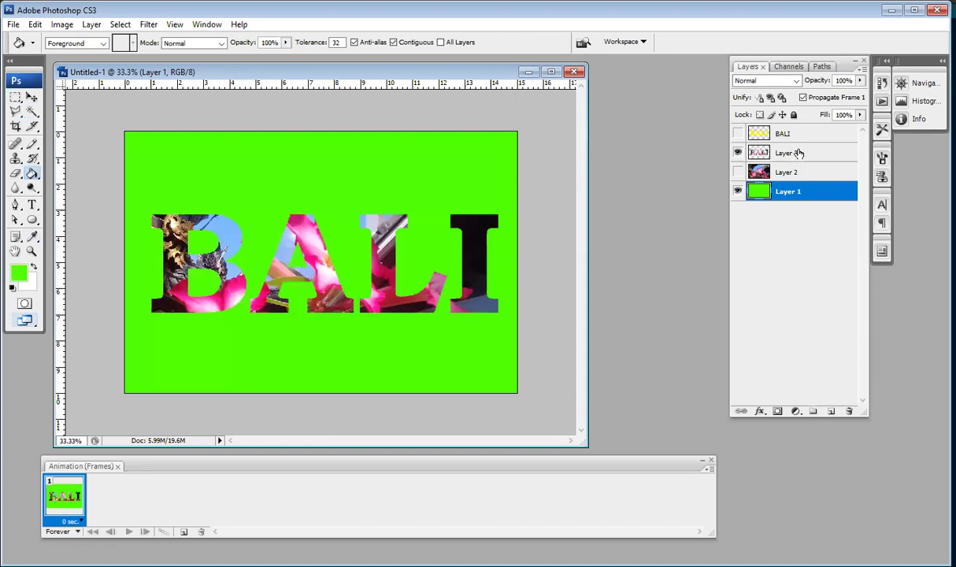
left_click(788, 172)
left_click(774, 155)
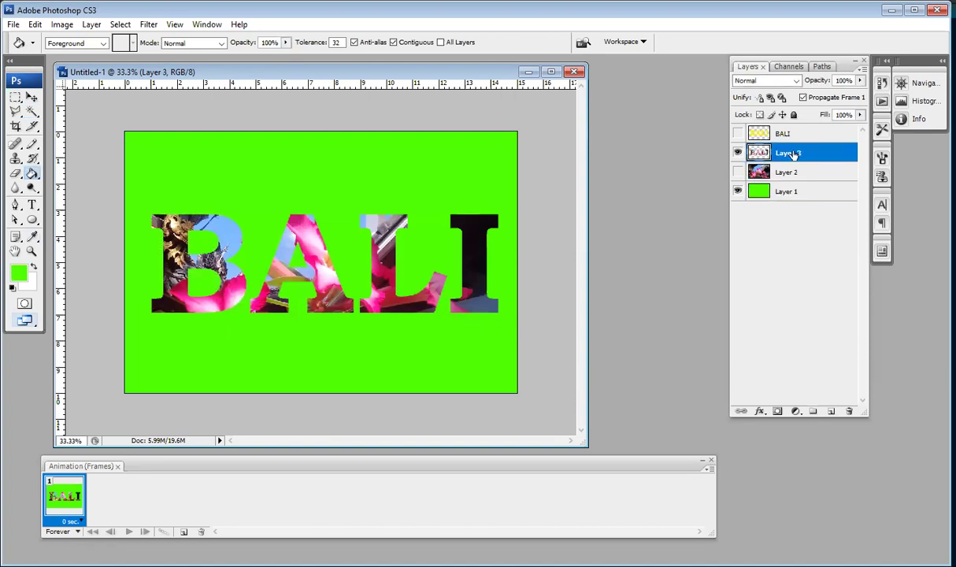
- Open Layer 3's Blending Options and enable a drop shadow
right_click(794, 154)
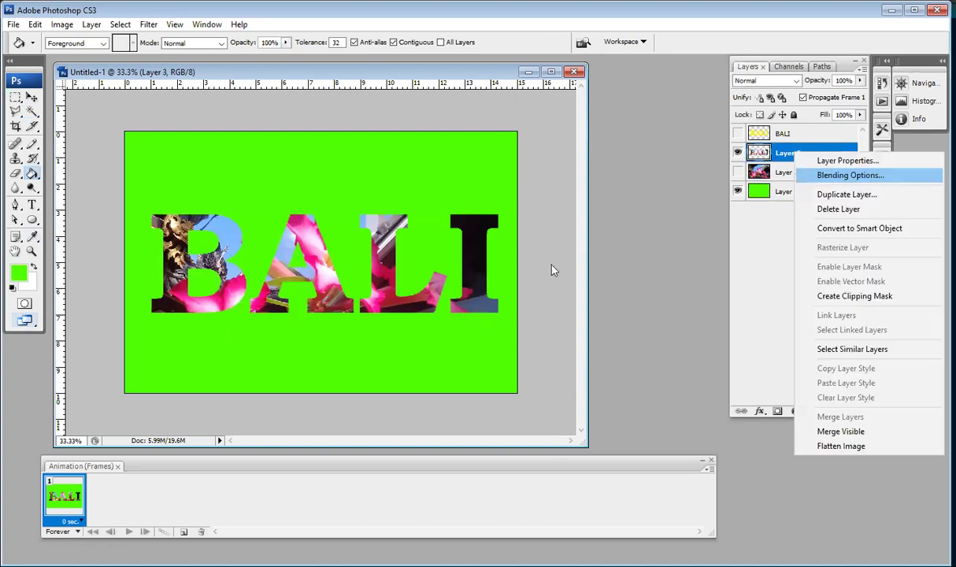
key("Return")
left_click(538, 221)
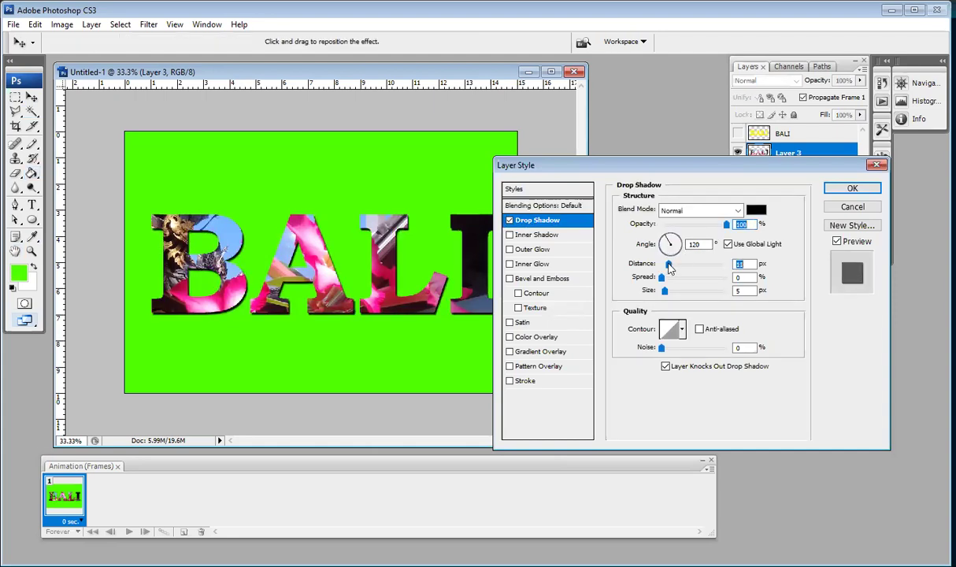
left_click_drag(663, 278, 671, 290)
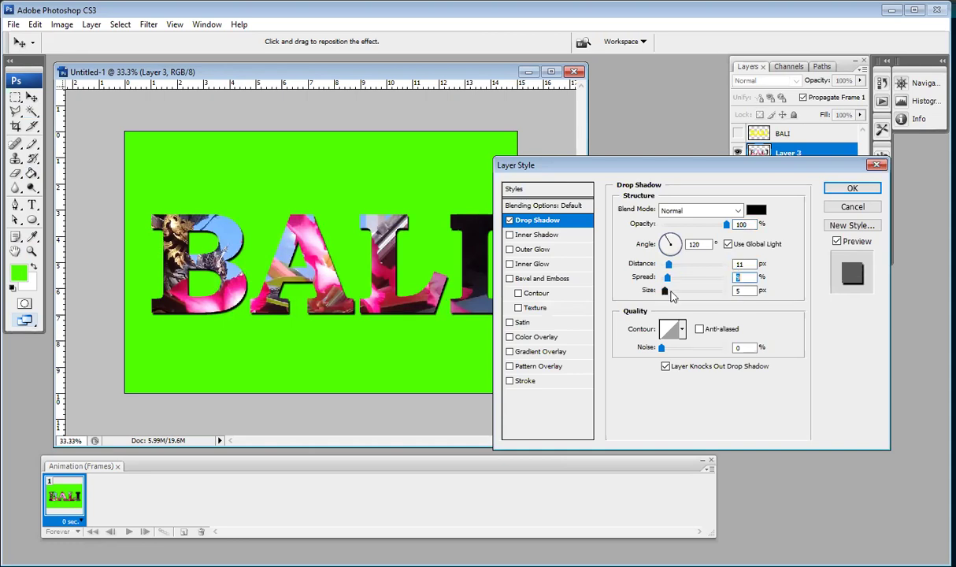
- Add a white outer glow with 51% spread and 10 px size, and apply the styles
left_click(563, 250)
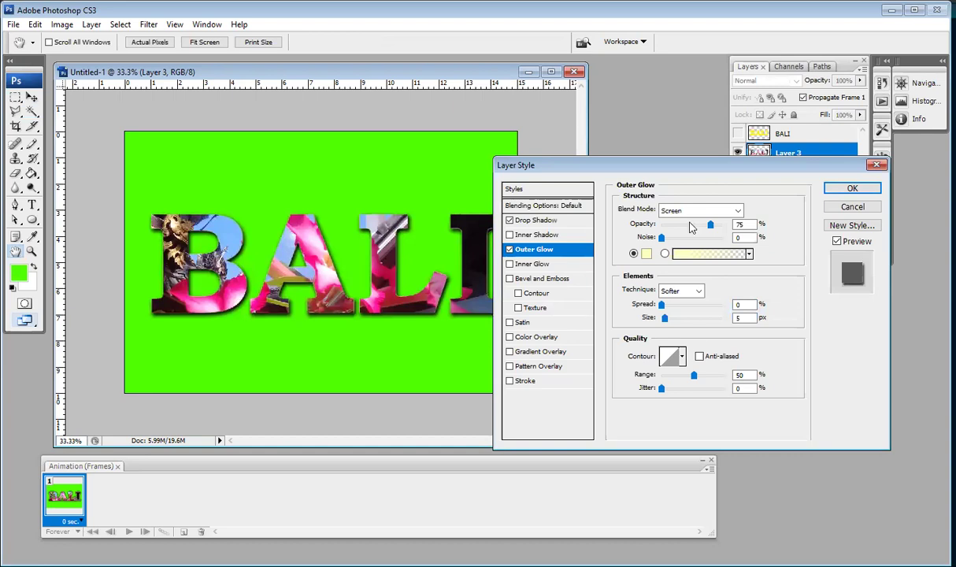
left_click(646, 254)
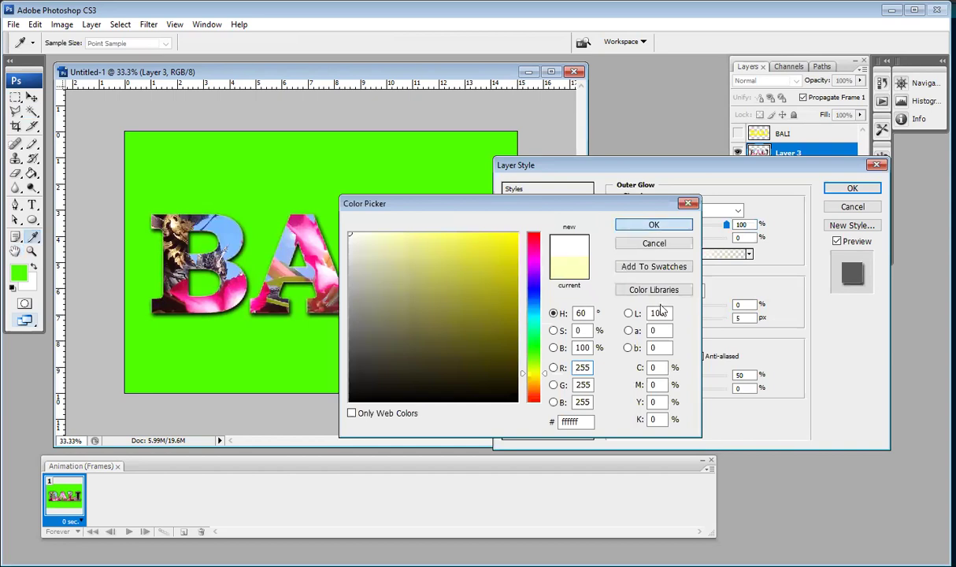
key("Return")
mouse_move(662, 305)
left_mouse_down()
mouse_move(695, 307)
mouse_move(669, 318)
left_mouse_up()
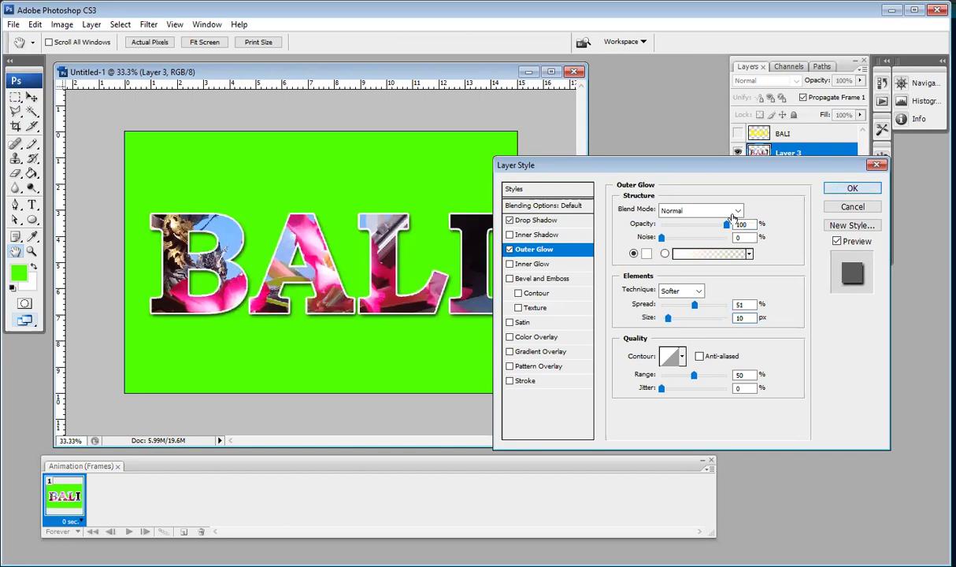
key("Return")
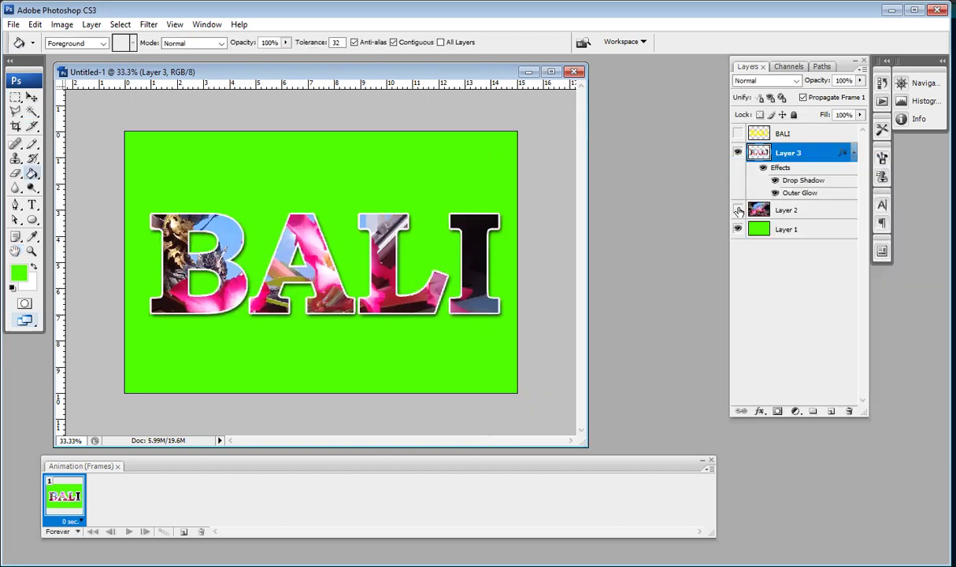
- Show the flower photo below the green Layer 1 and lower Layer 1's fill to about 65%
left_click(738, 209)
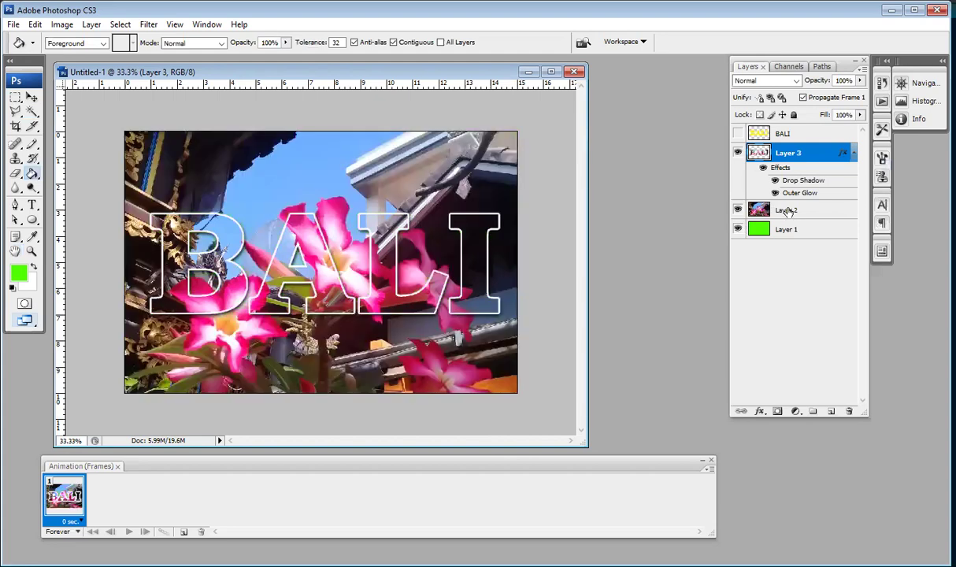
left_click(788, 211)
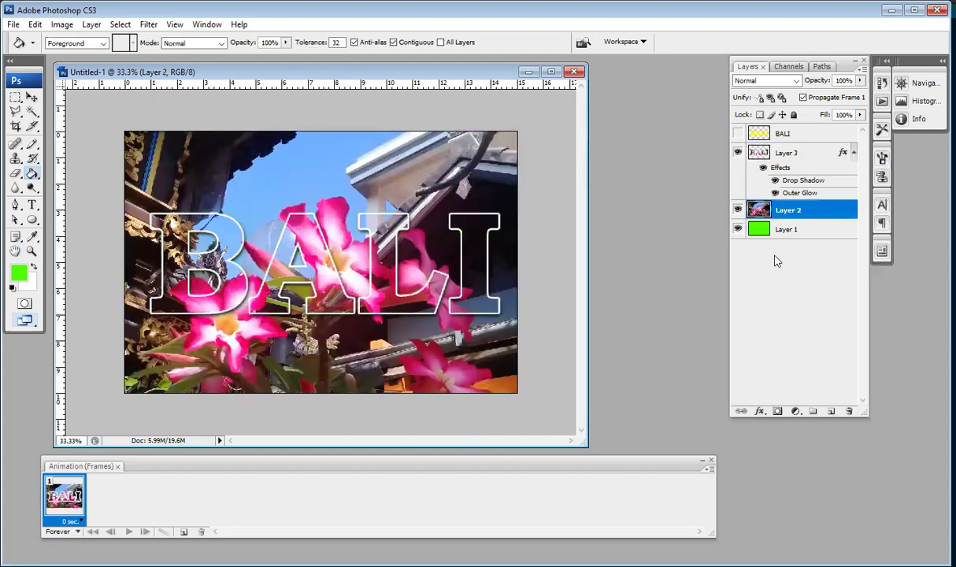
left_click_drag(776, 210, 774, 229)
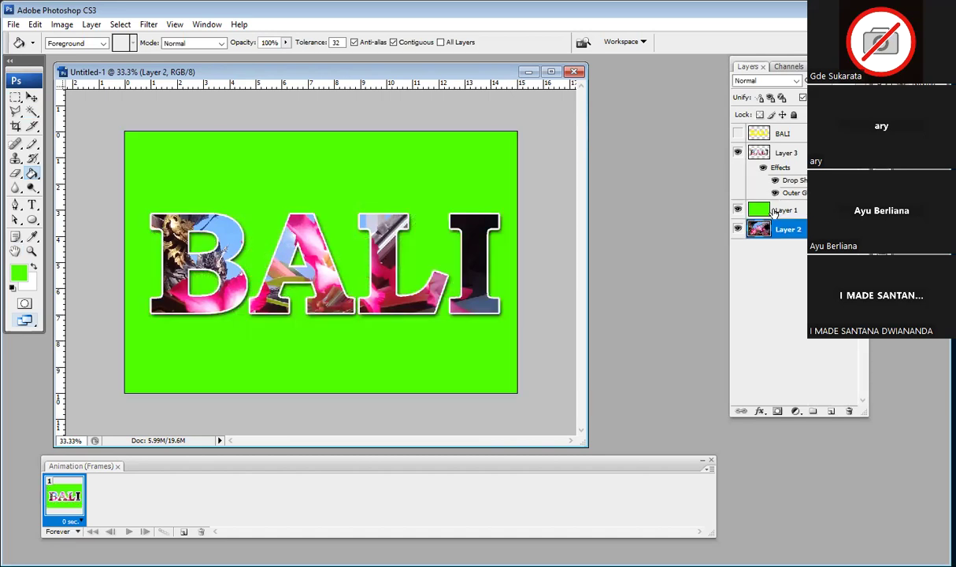
left_click(788, 213)
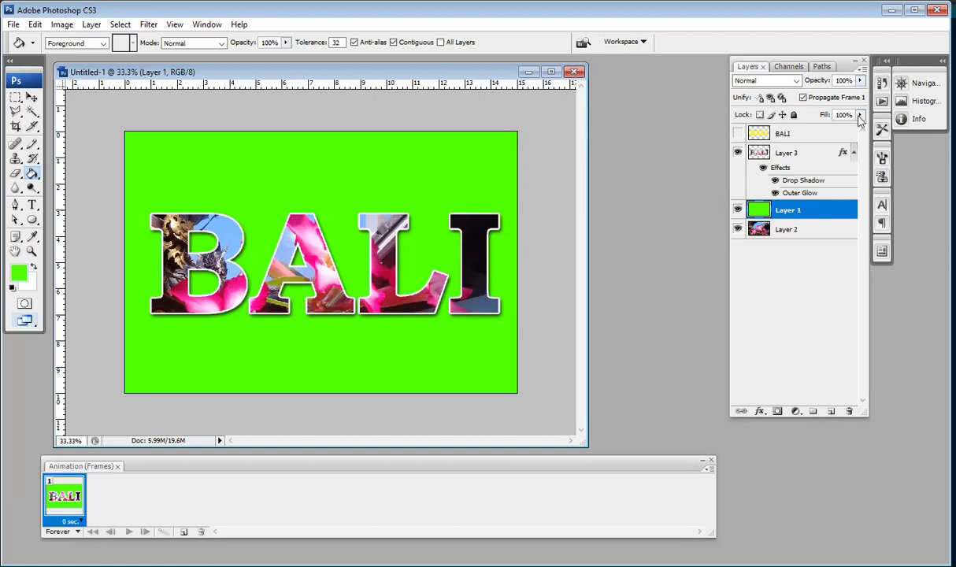
mouse_move(860, 117)
left_mouse_down()
mouse_move(829, 131)
mouse_move(844, 131)
left_mouse_up()
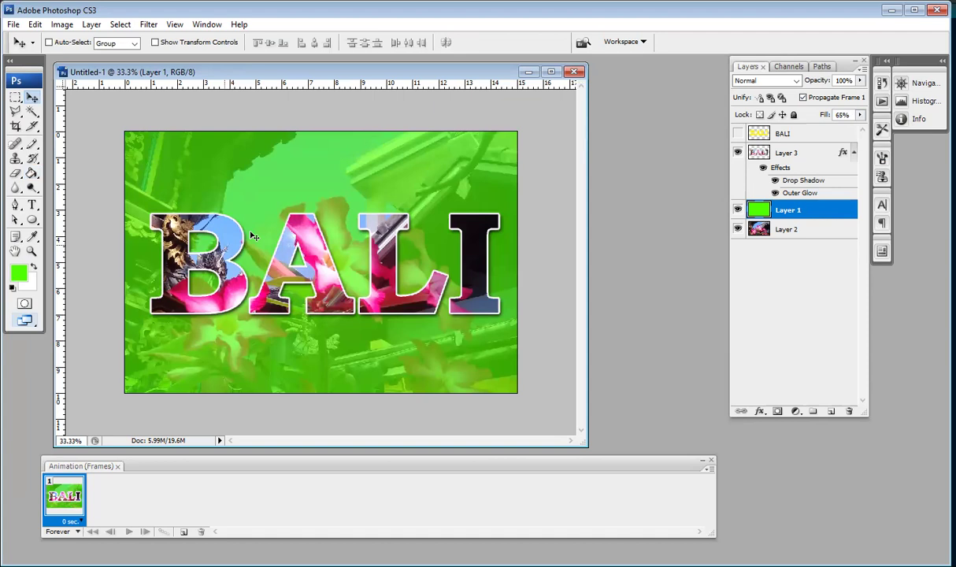
- Nudge the photo-filled BALI lettering on Layer 3 with the Move tool and put it back
left_click(757, 152)
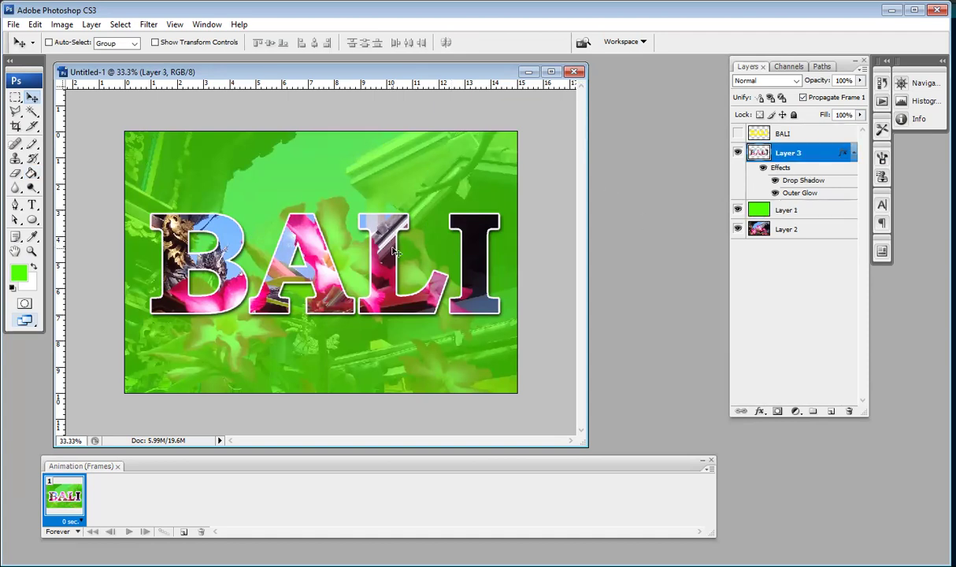
left_click_drag(382, 272, 356, 223)
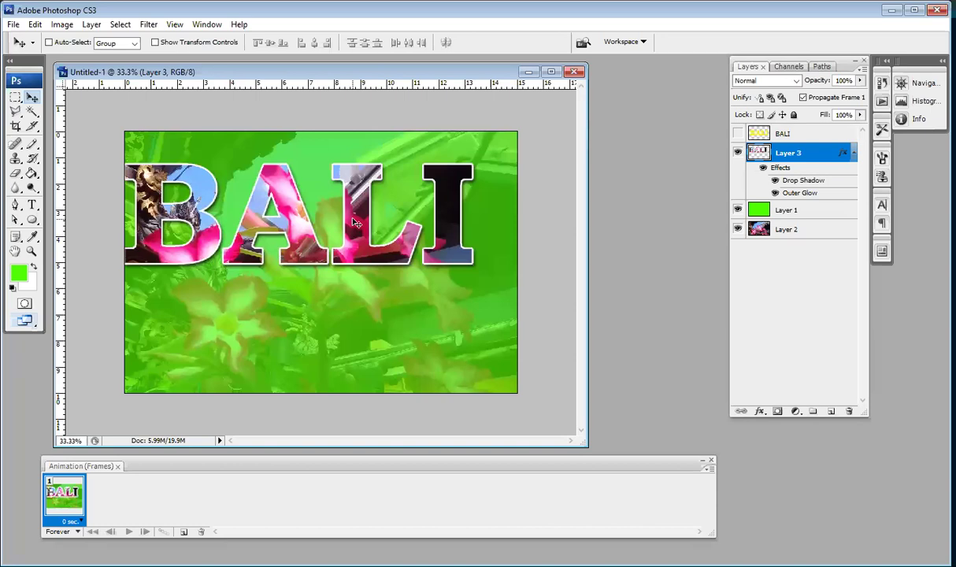
left_click_drag(356, 224, 383, 274)
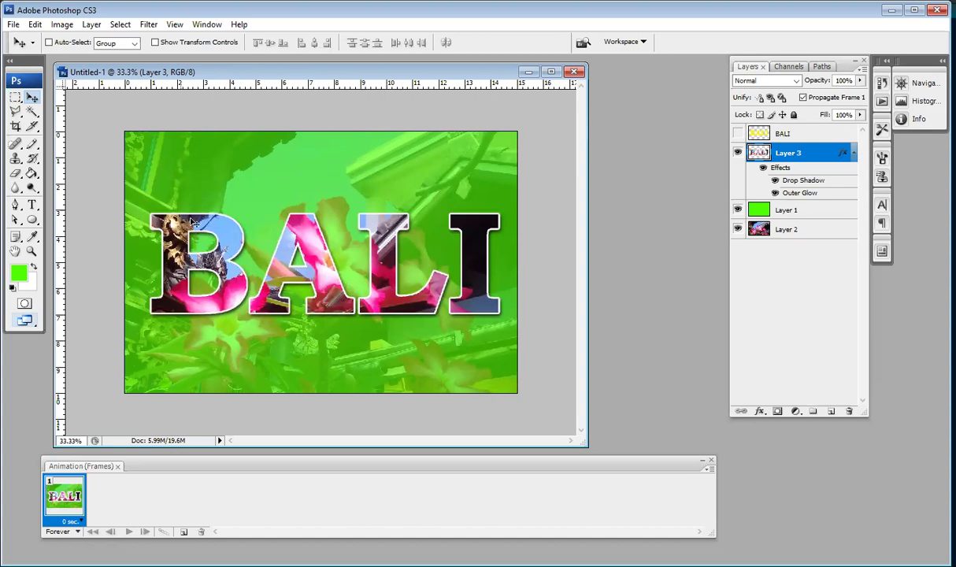
- Show the yellow BALI layer, hide Layer 3, and Magic Wand-select all four letters with Shift
left_click(738, 134)
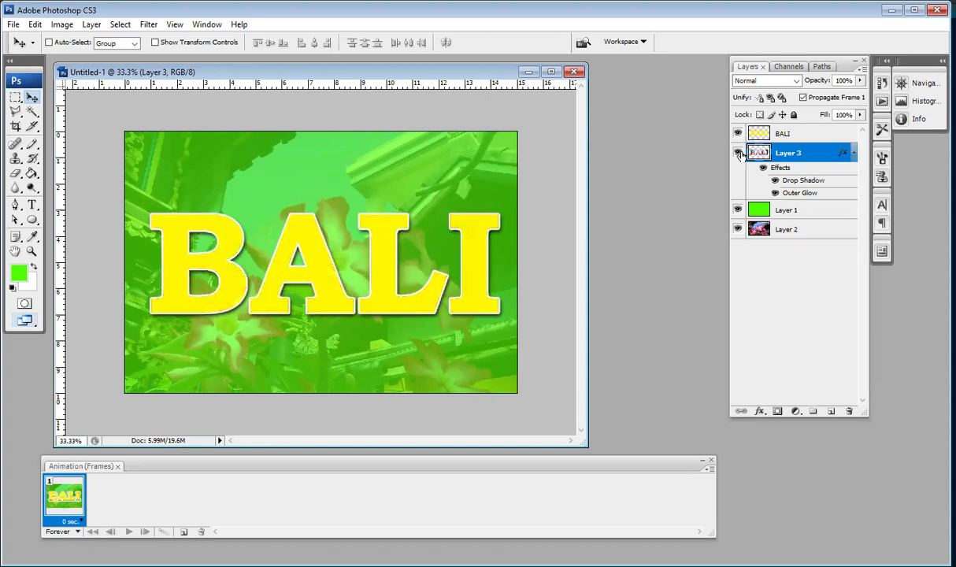
left_click(738, 152)
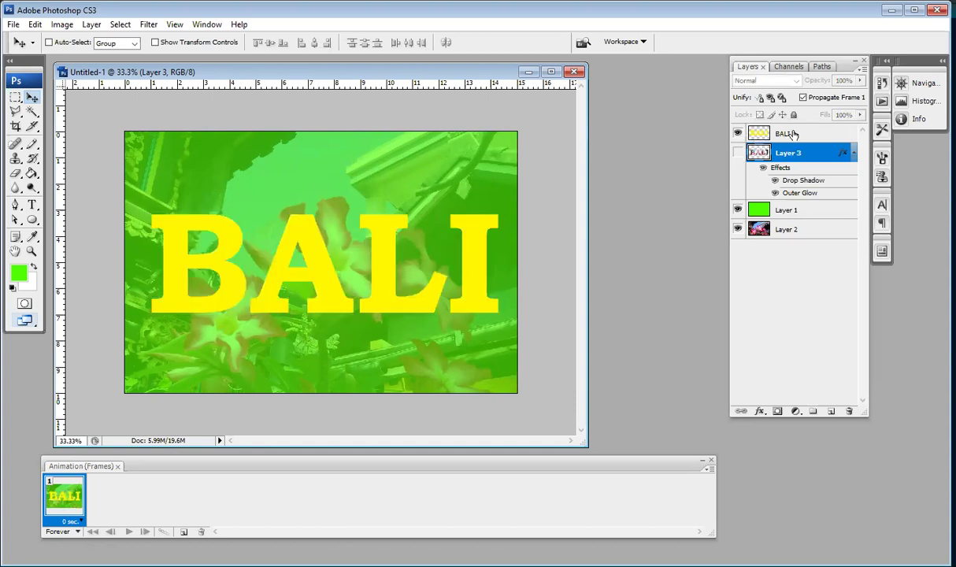
left_click(746, 135)
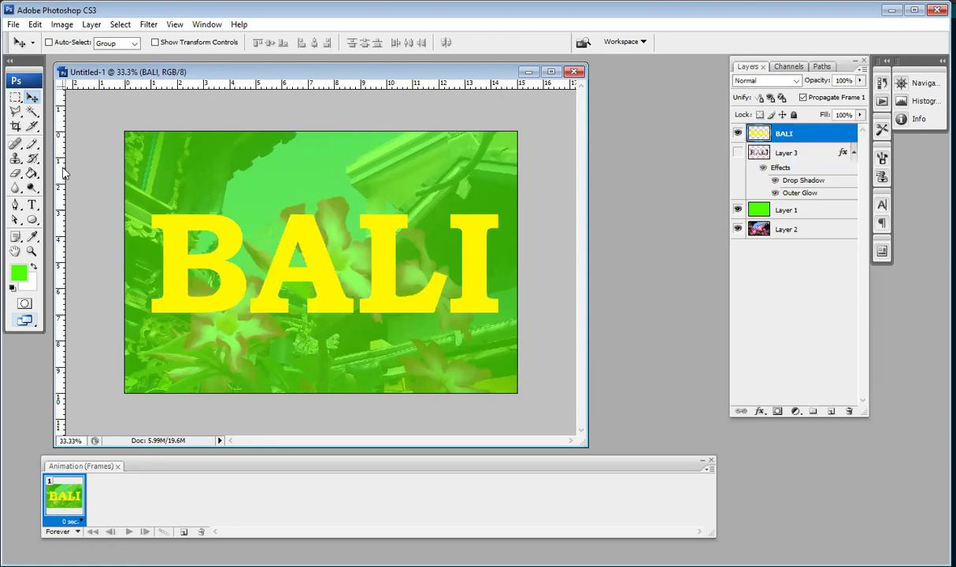
left_click(32, 111)
left_click(180, 229)
key("shift")
left_click(307, 245, "shift")
left_click(360, 215, "shift")
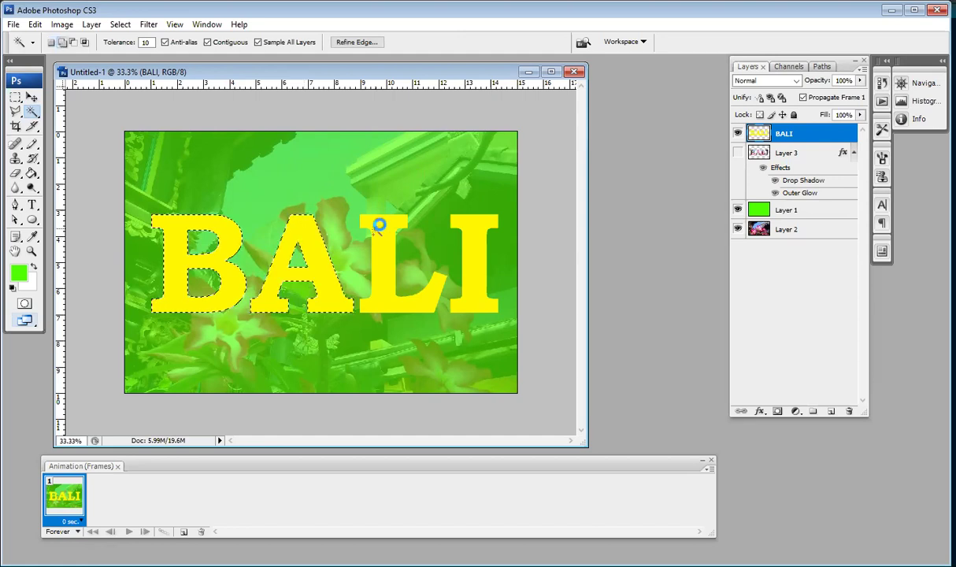
left_click(473, 295, "shift")
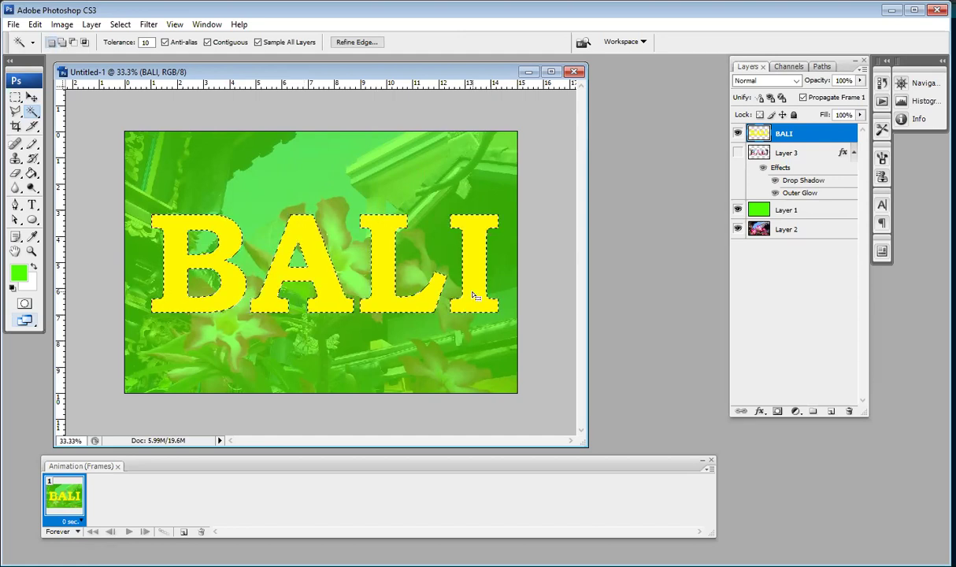
- Add a new Layer 4 and hide the BALI, Layer 1 and Layer 2 layers
left_click(830, 411)
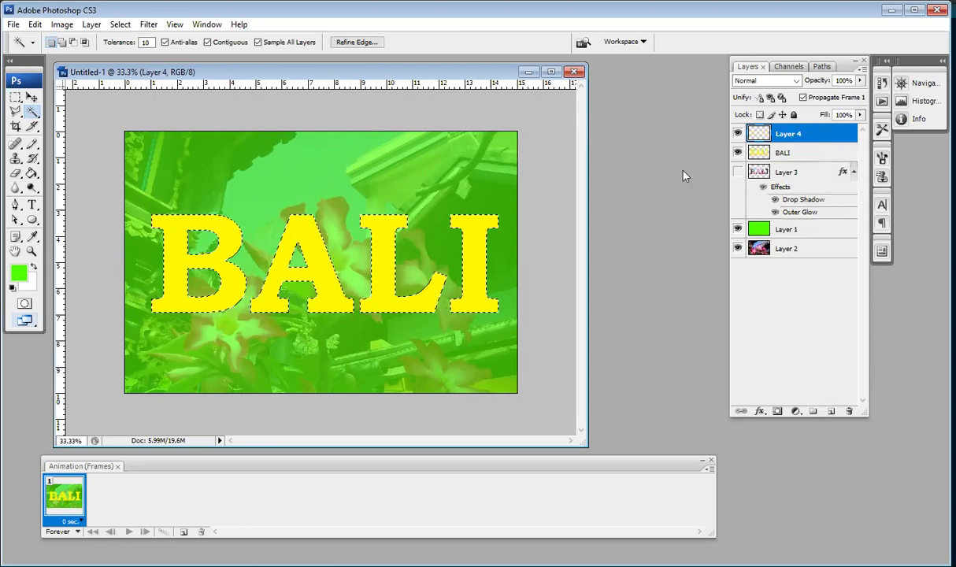
left_click(737, 153)
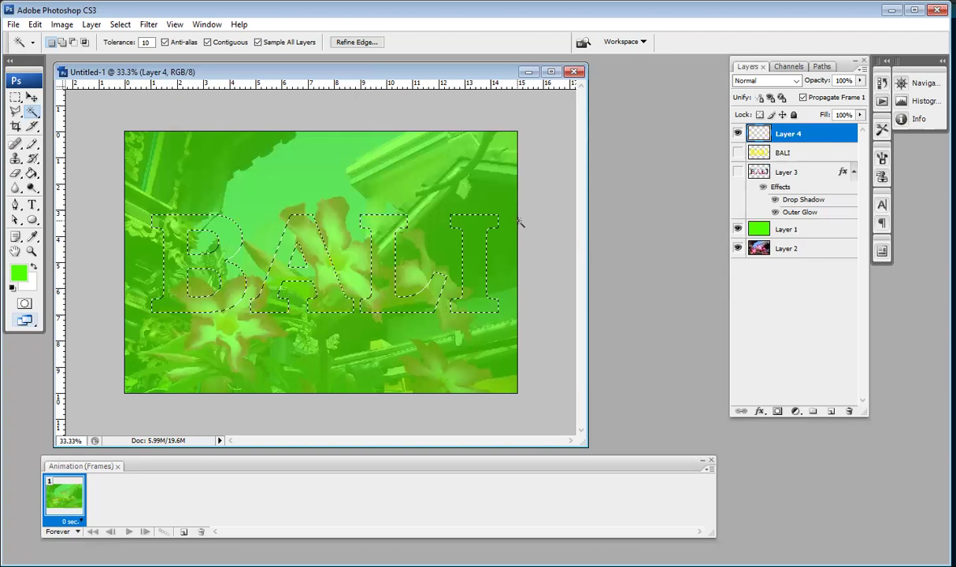
left_click(737, 229)
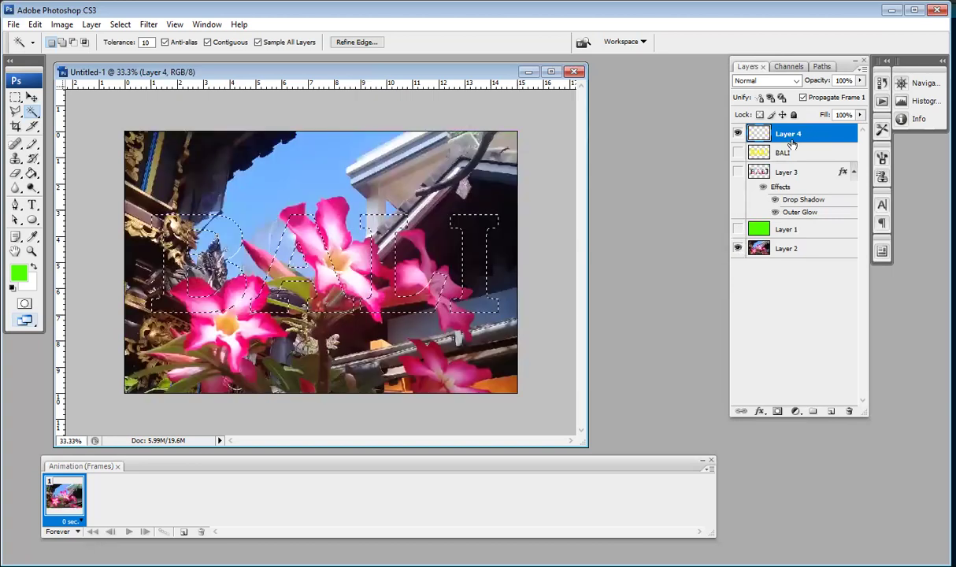
left_click(737, 248)
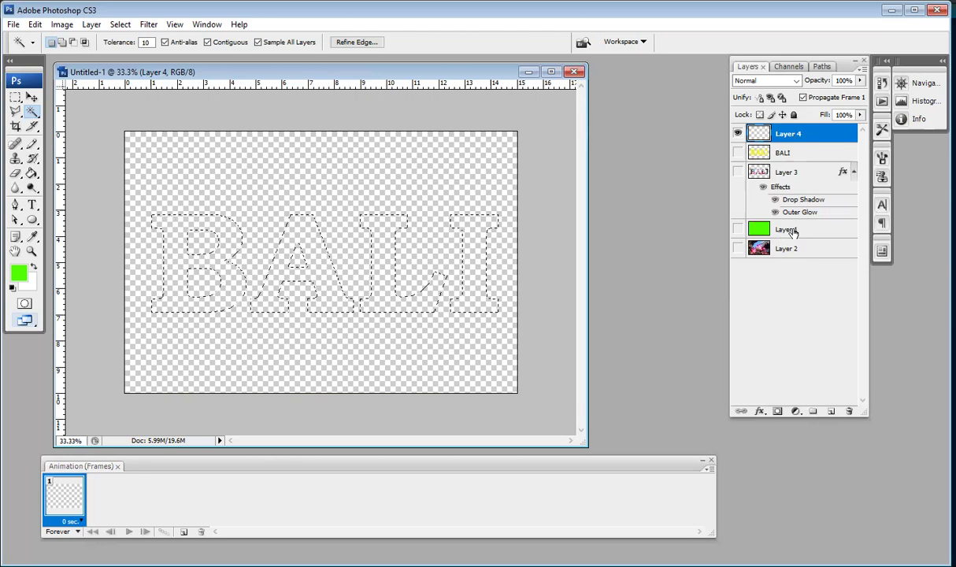
left_click(753, 225)
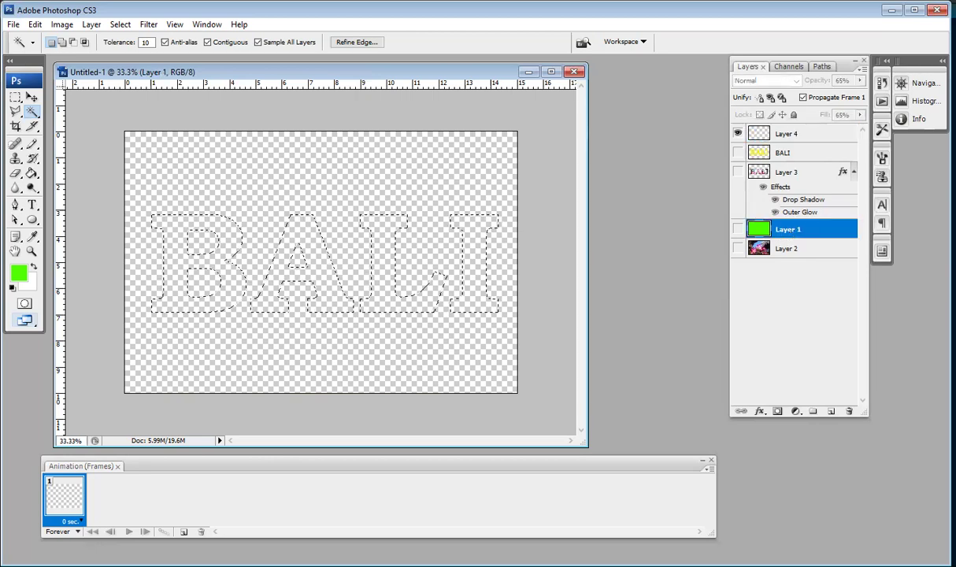
left_click(785, 250)
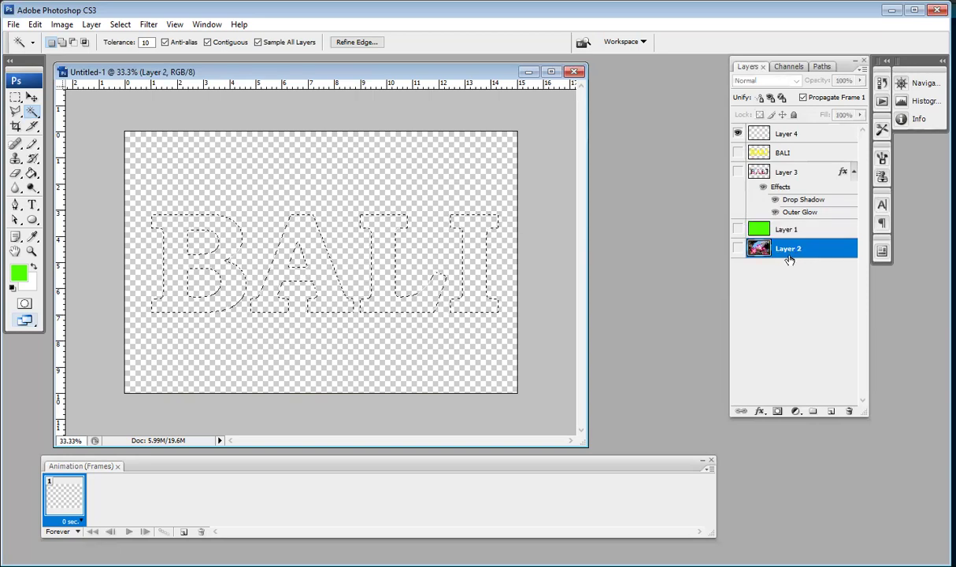
left_click(795, 135)
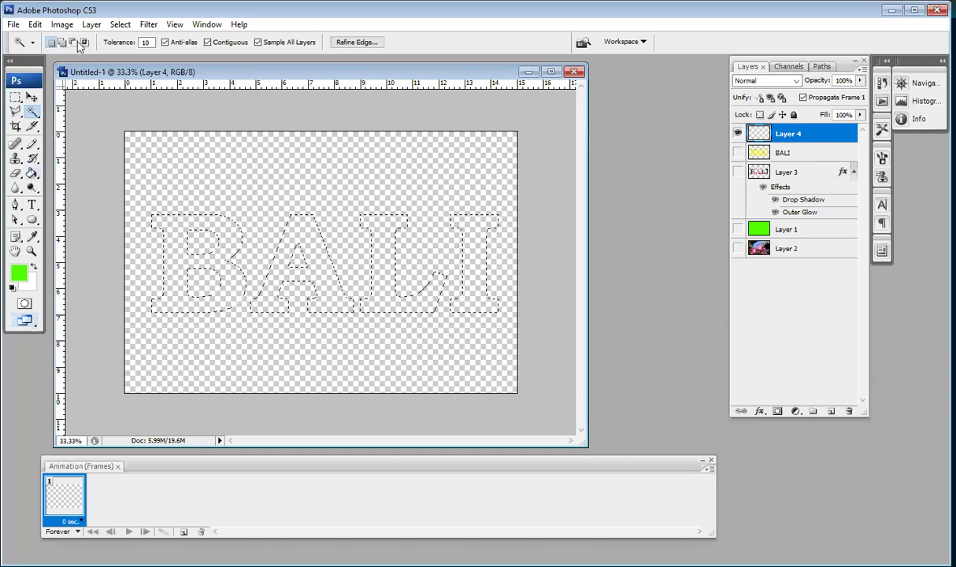
- Fill the selected letters on Layer 4 with the Spectrum gradient, dragged left to right
key("g")
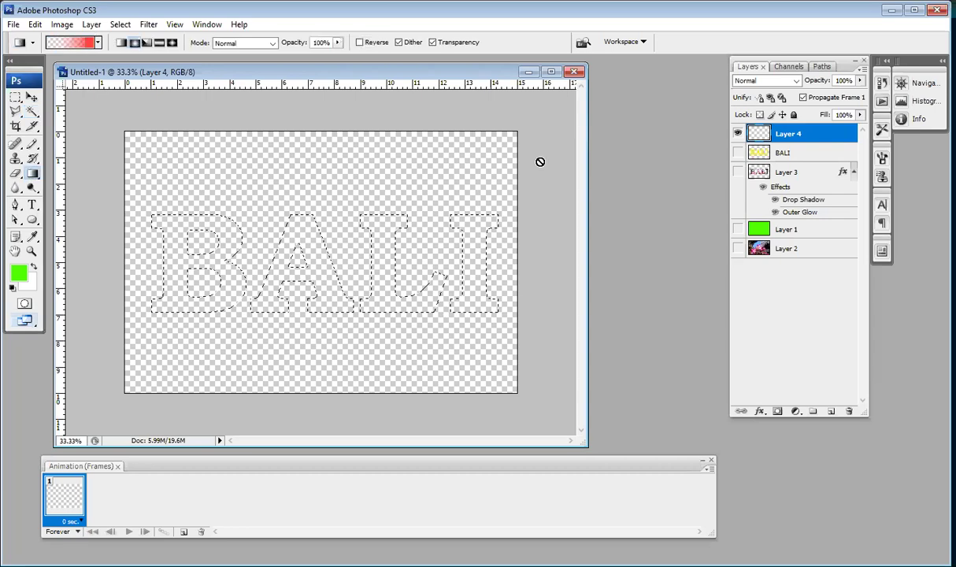
left_click(69, 43)
left_click(538, 142)
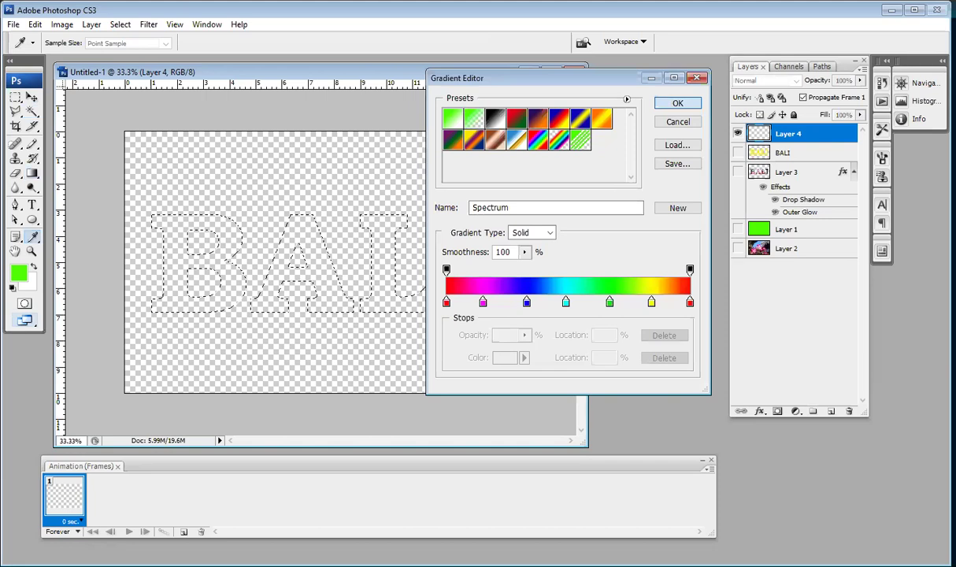
left_click(677, 103)
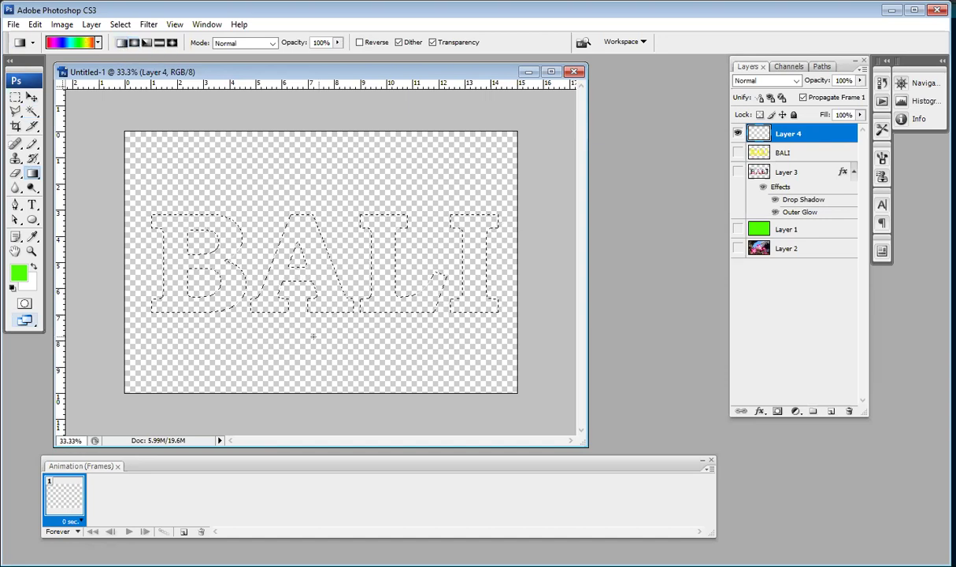
mouse_move(180, 253)
left_mouse_down()
mouse_move(390, 282)
mouse_move(447, 245)
left_mouse_up()
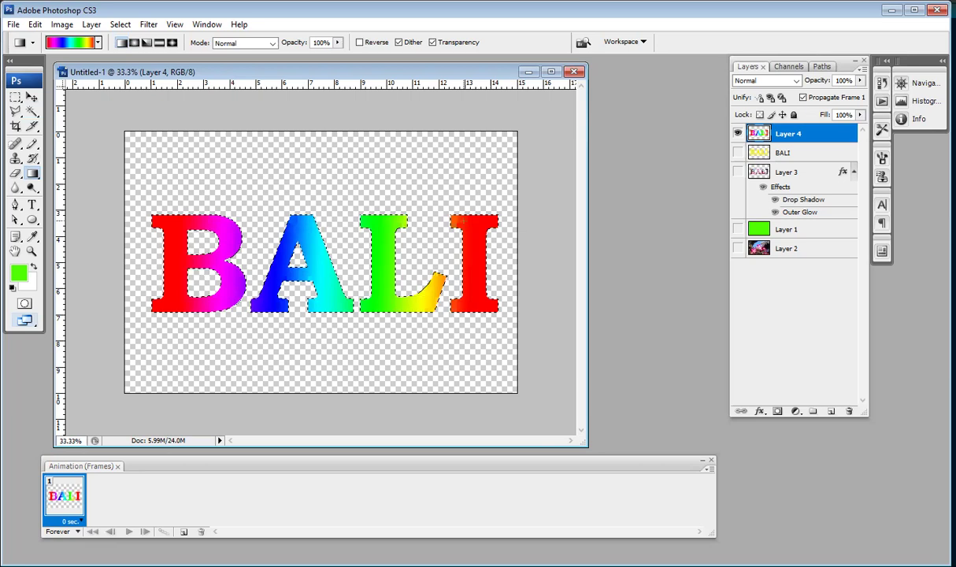
- Deselect, compare the yellow and rainbow letters, then show the photo-filled BALI layer
key("ctrl+d")
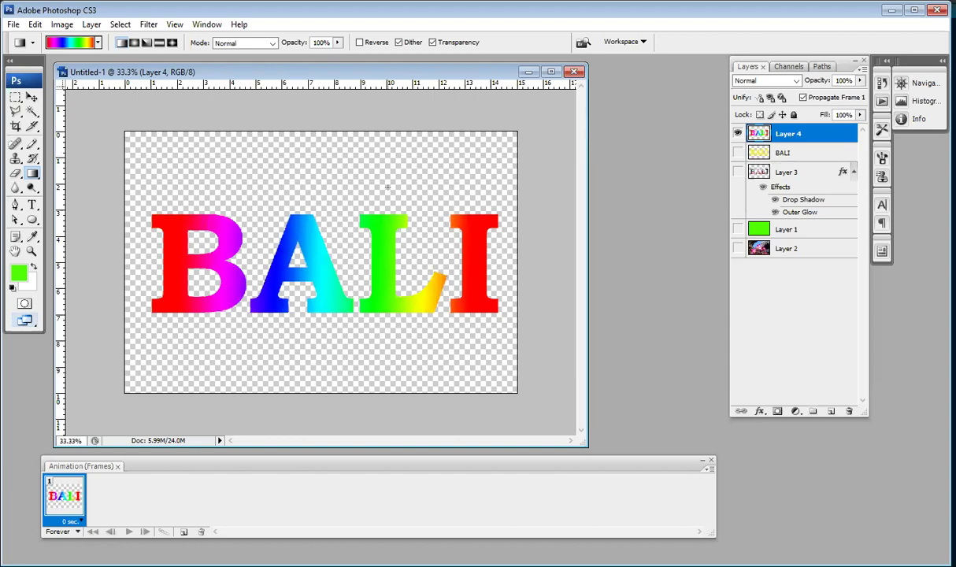
left_click(738, 153)
left_click(738, 133)
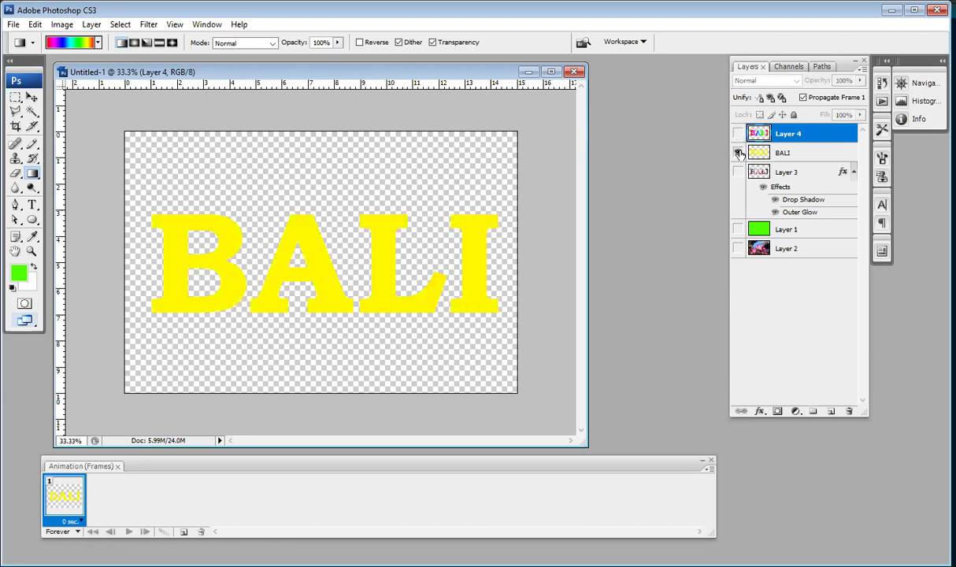
left_click(738, 134)
left_click(738, 152)
left_click(738, 134)
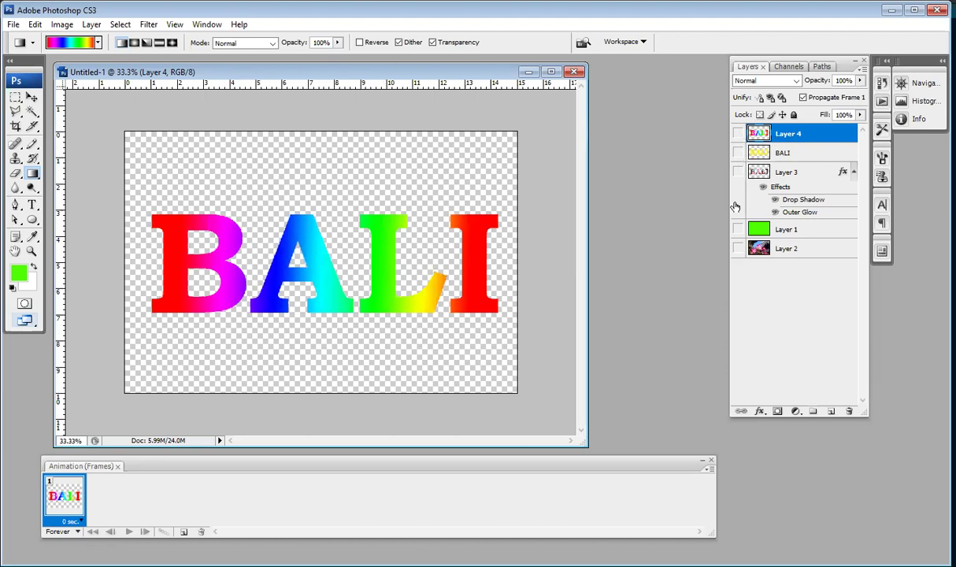
left_click(738, 172)
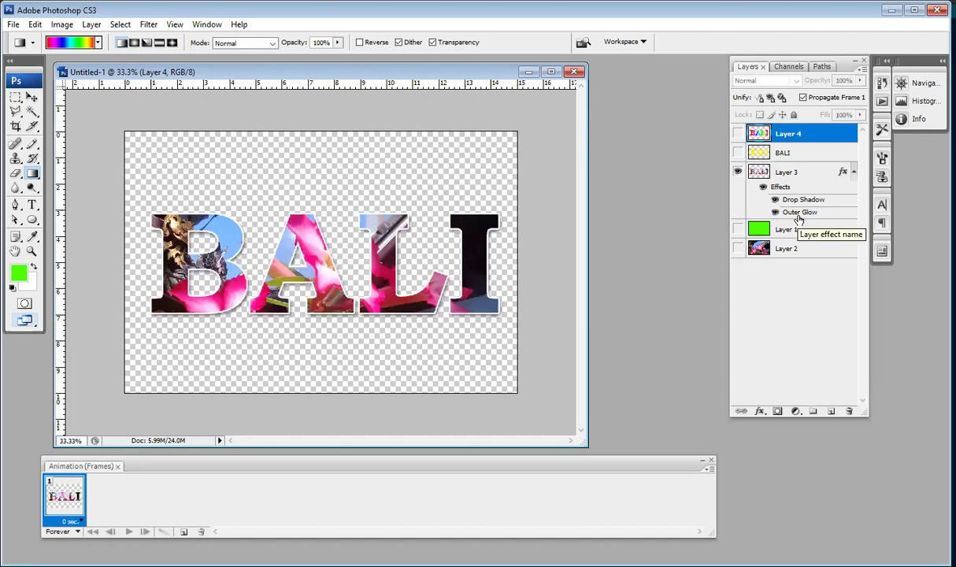
- Show all layers to compare, then hide the rainbow and yellow BALI layers
left_click(737, 152)
left_click(737, 134)
left_click(737, 229)
left_click(737, 248)
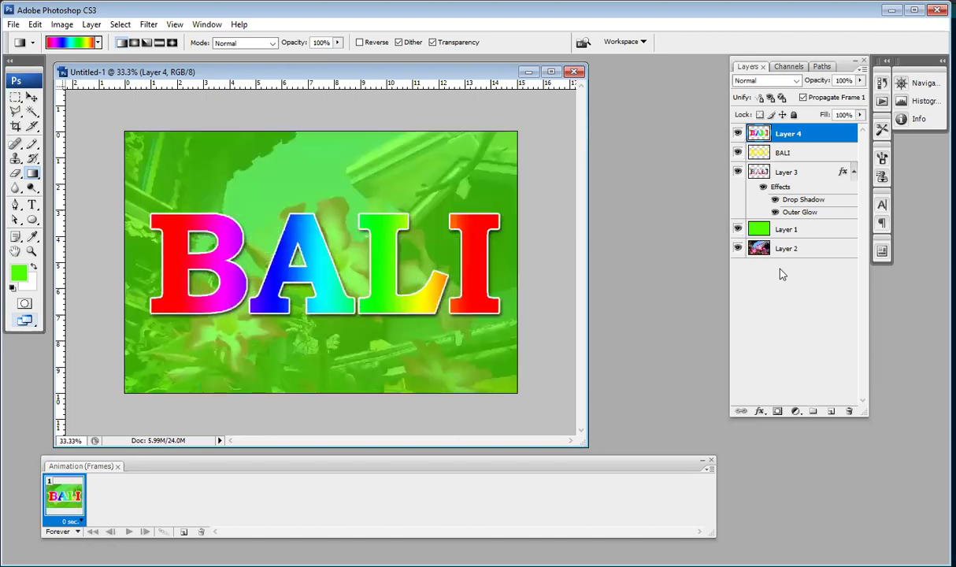
left_click(737, 134)
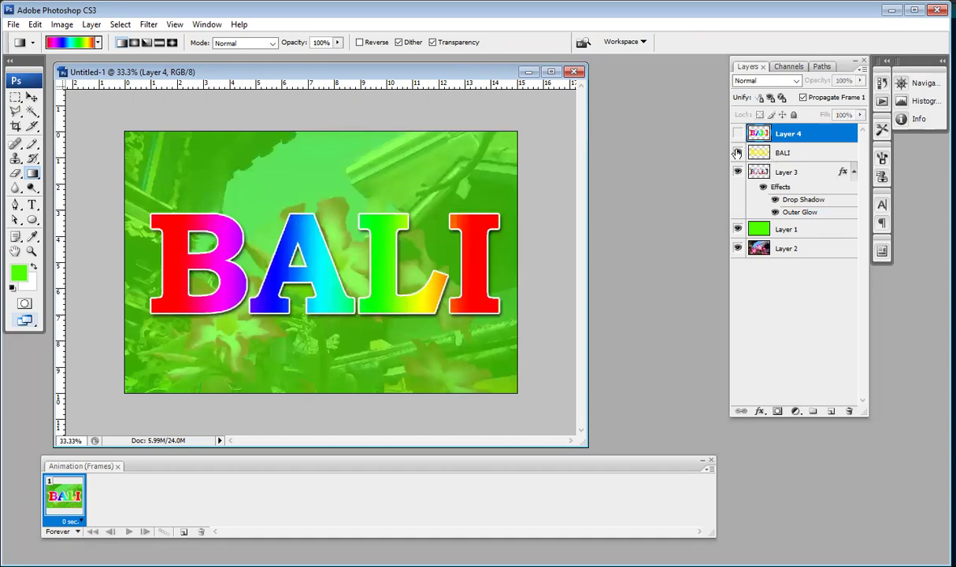
left_click(737, 152)
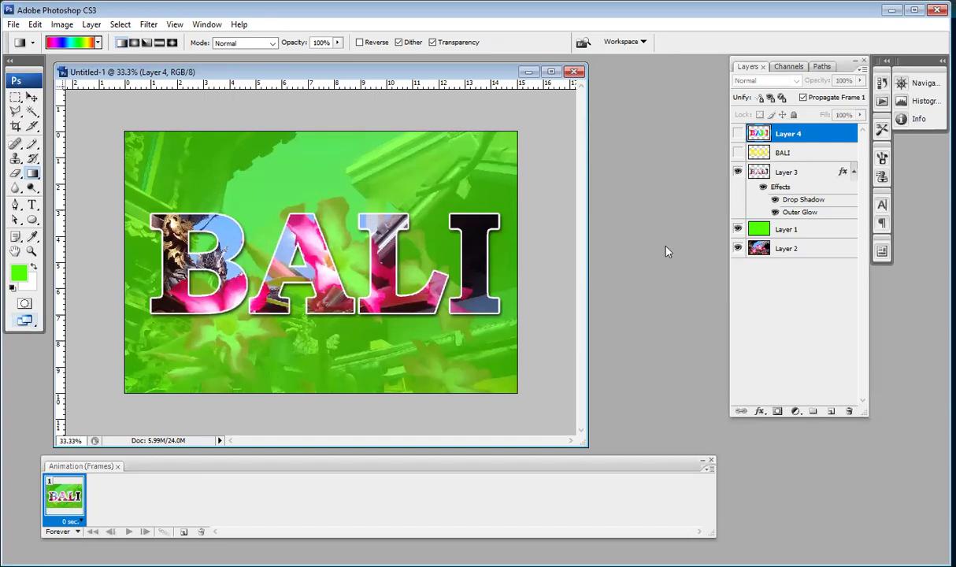
- Hide the photo-filled letters and green overlay, then fill a new Layer 5 with a diagonal rainbow gradient
left_click(791, 254)
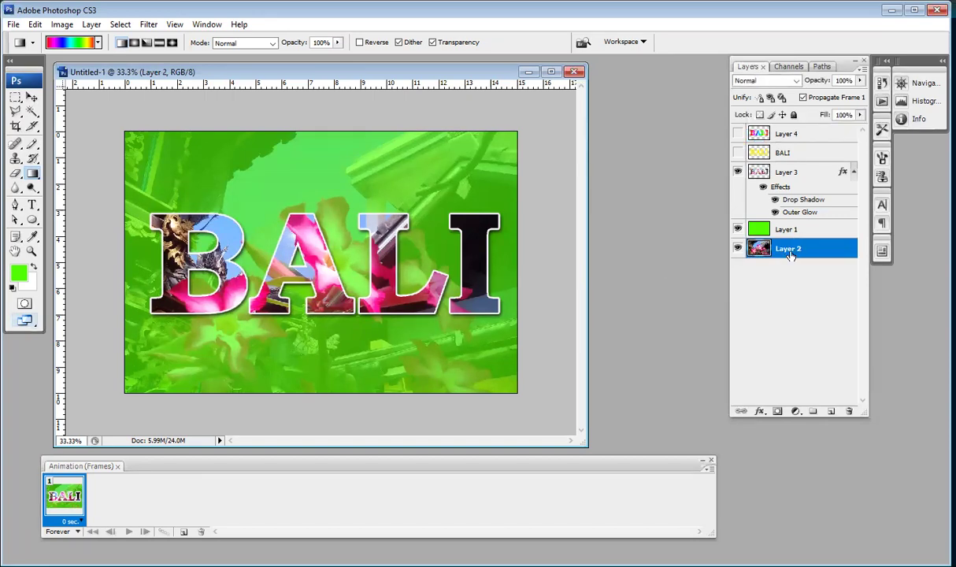
left_click(738, 172)
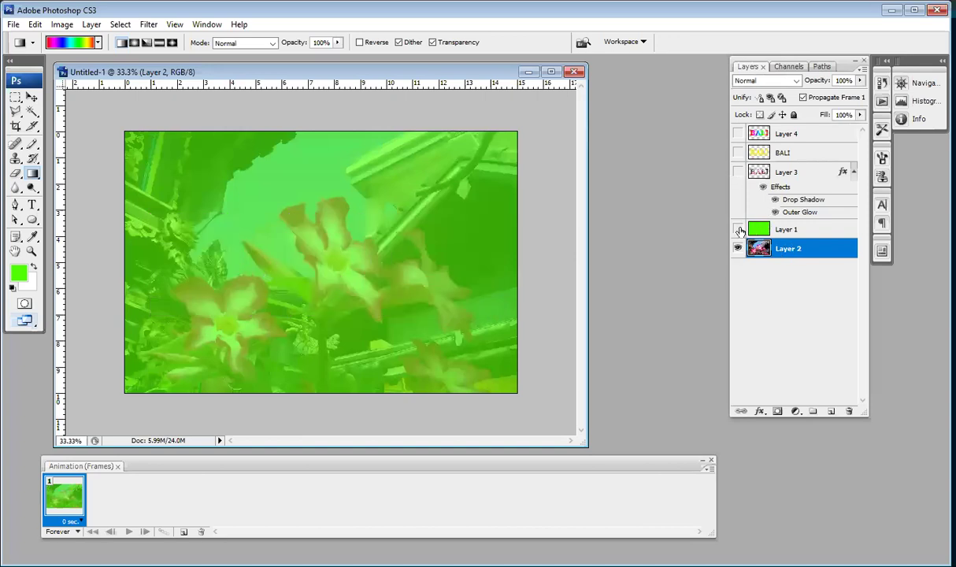
left_click(738, 230)
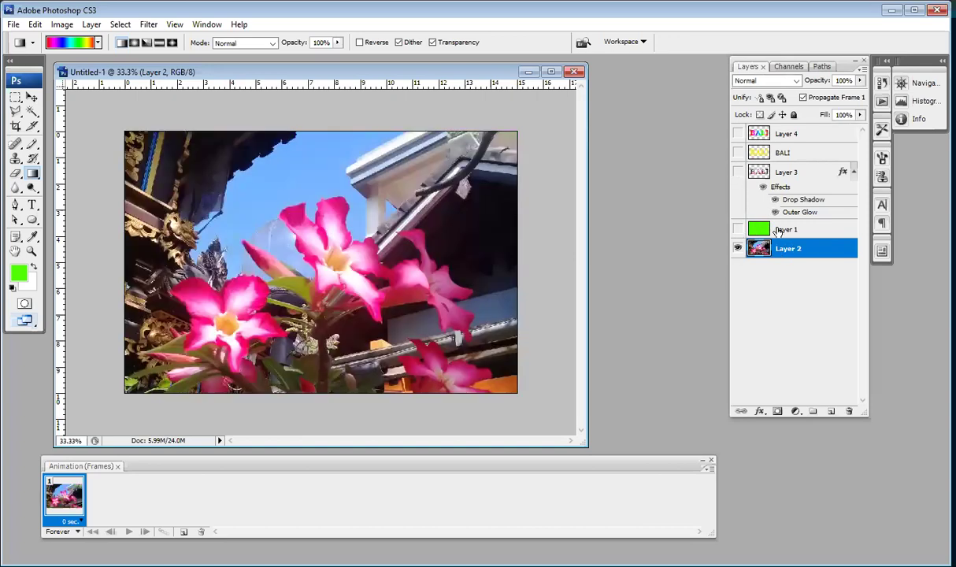
left_click(832, 411)
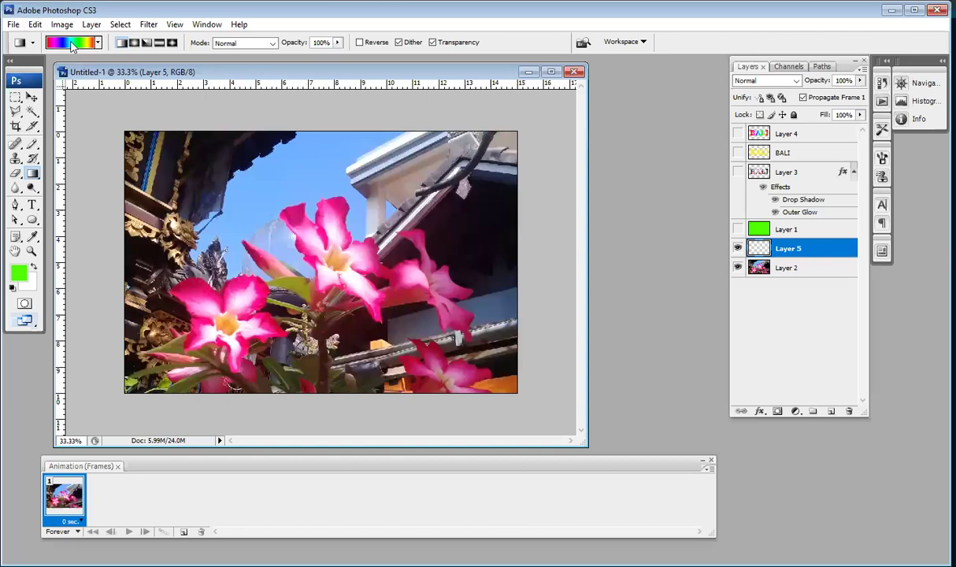
left_click_drag(207, 199, 488, 300)
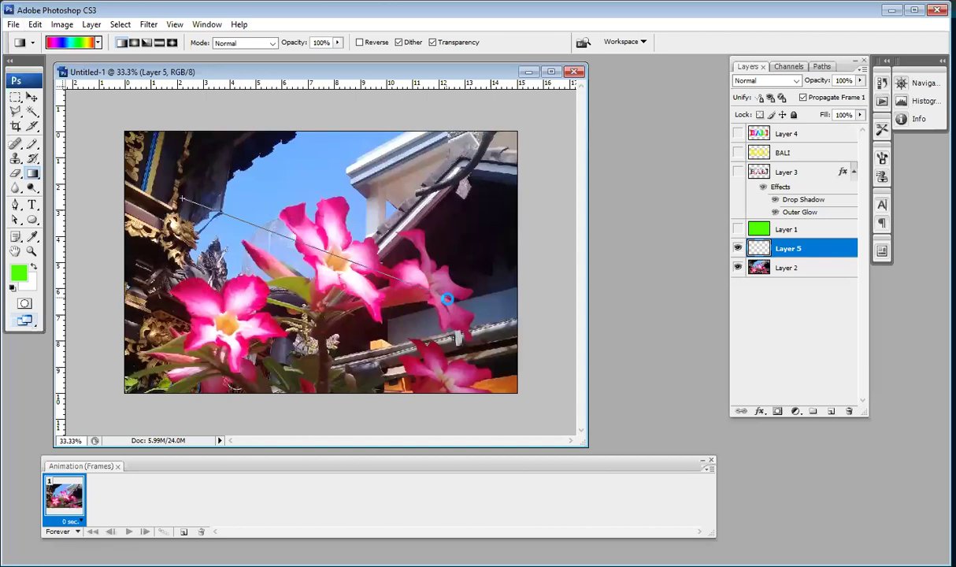
- Hide Layer 5, add and select an empty Layer 6, and switch to the radial gradient
left_click(737, 248)
left_click(831, 411)
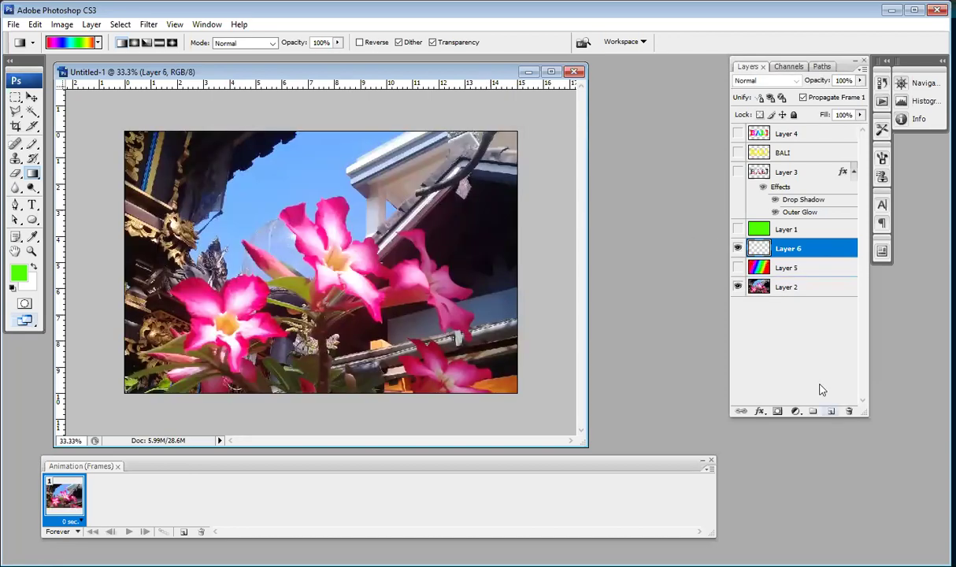
left_click(738, 267)
left_click(788, 287)
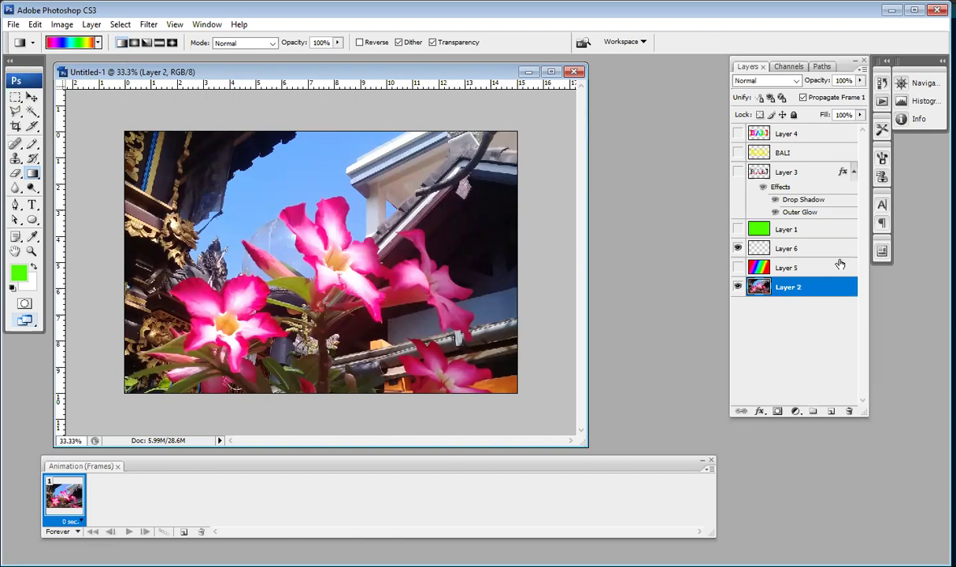
left_click(785, 249)
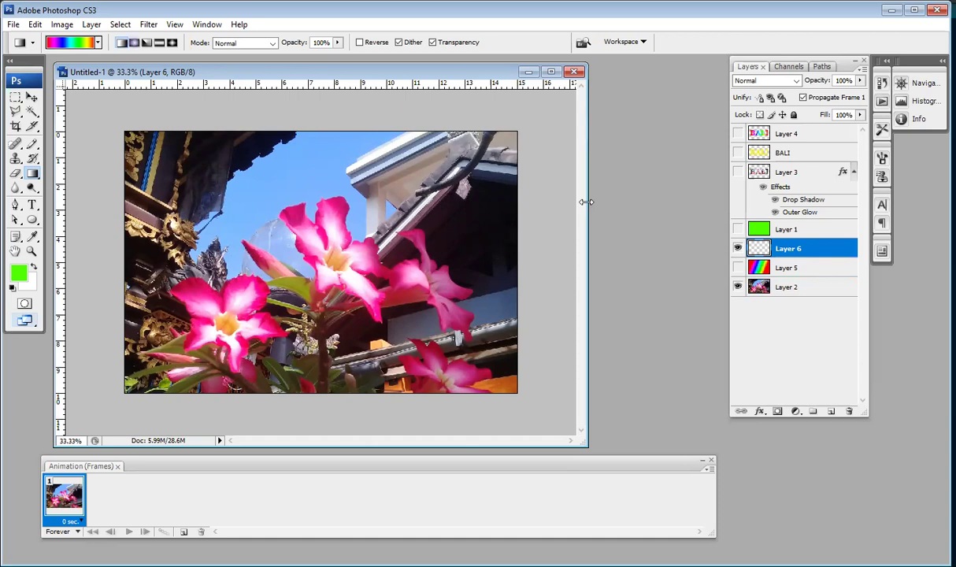
left_click(133, 41)
- Base a custom gradient on Foreground to Background, with a white left stop and green right stop
left_click(61, 45)
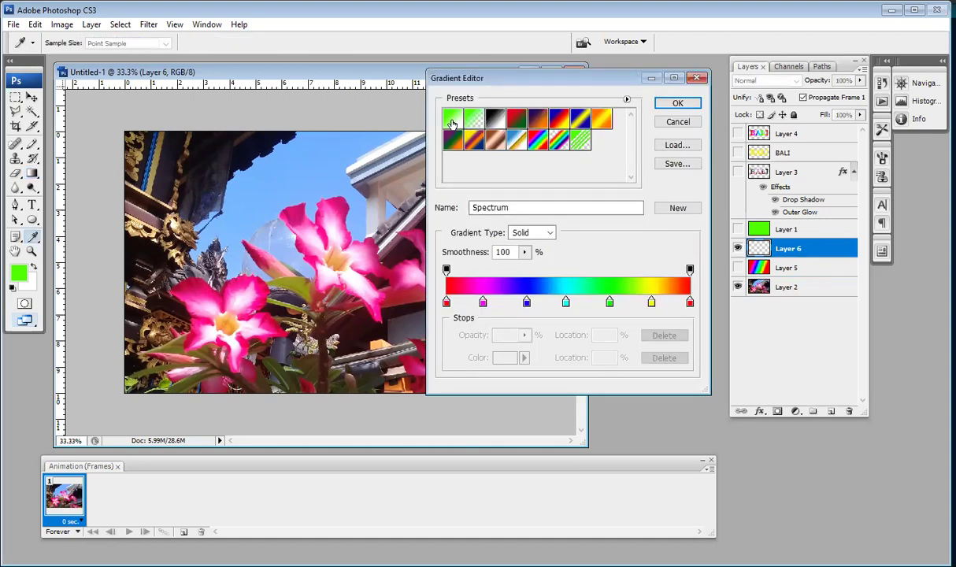
left_click(452, 120)
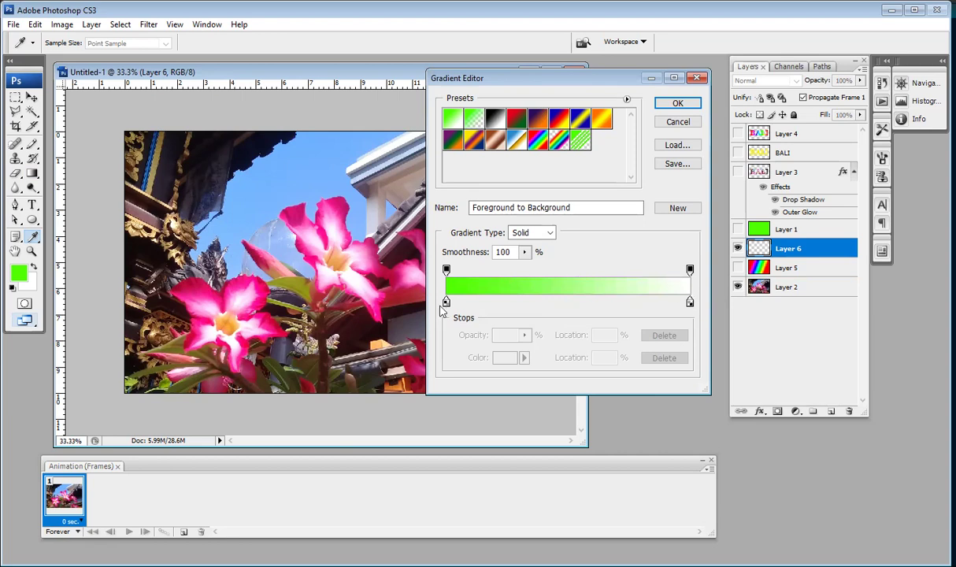
left_click(446, 302)
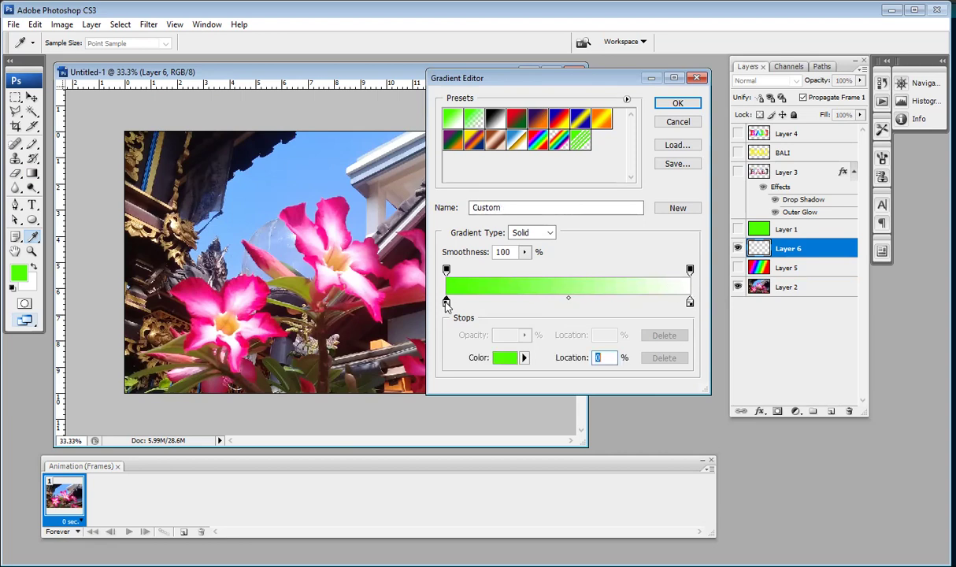
left_click(506, 361)
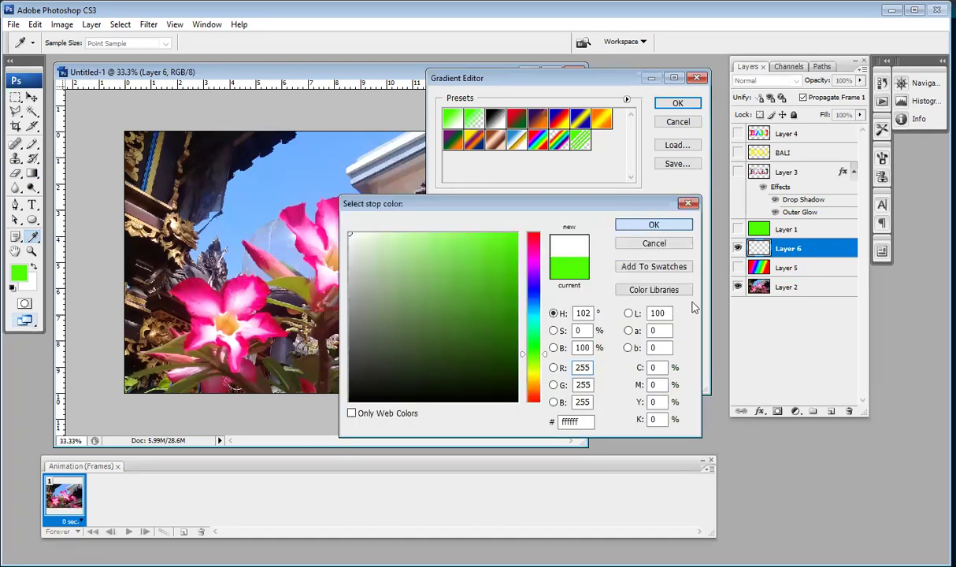
key("Return")
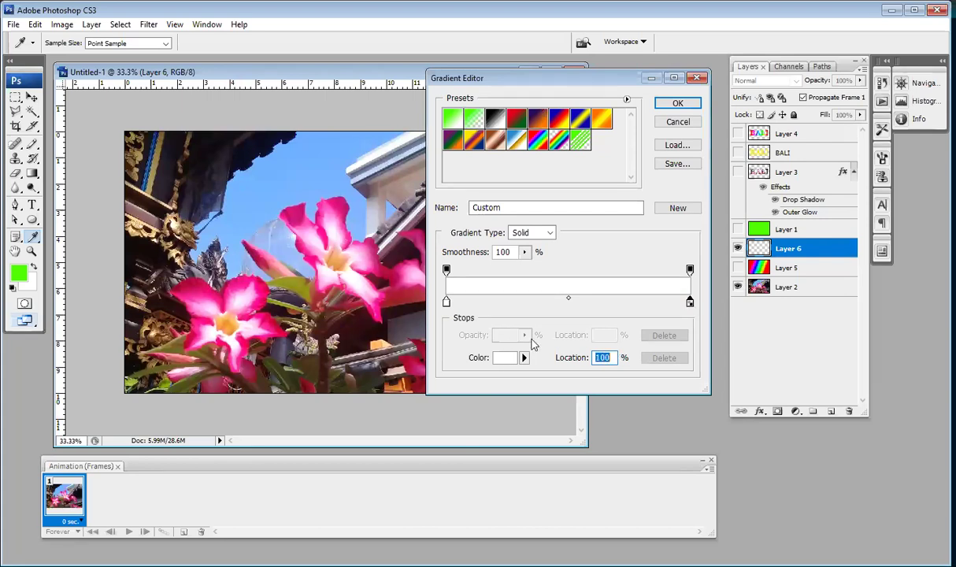
left_click(505, 358)
left_click(534, 339)
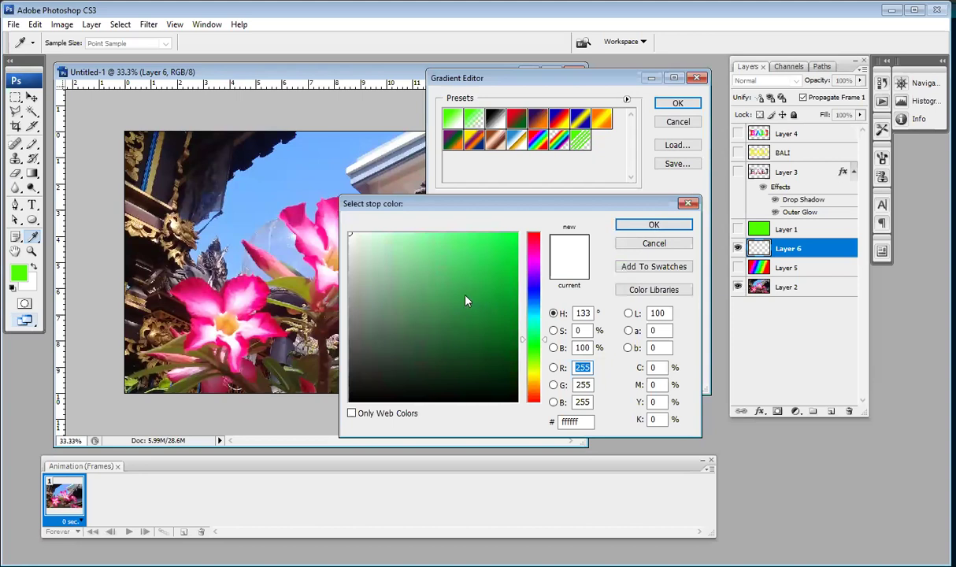
key("Escape")
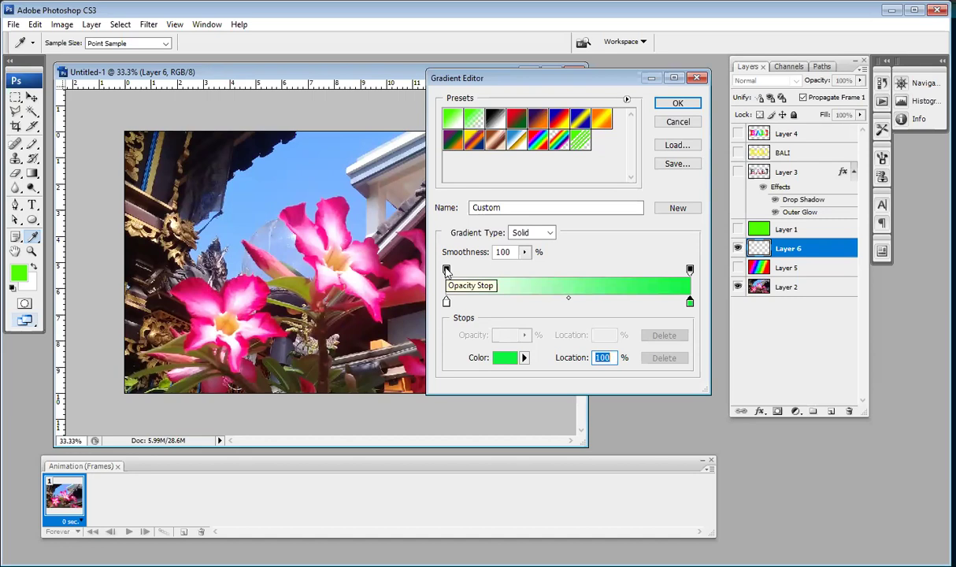
- Set the gradient's left opacity stop to 0% and accept the transparent-to-green gradient
left_click(447, 271)
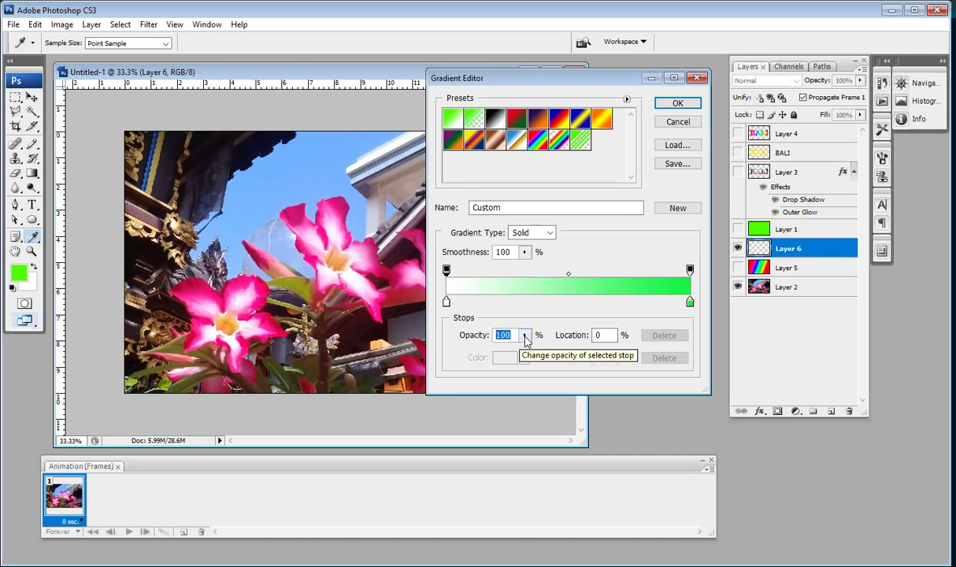
mouse_move(525, 335)
left_mouse_down()
mouse_move(506, 353)
mouse_move(453, 351)
left_mouse_up()
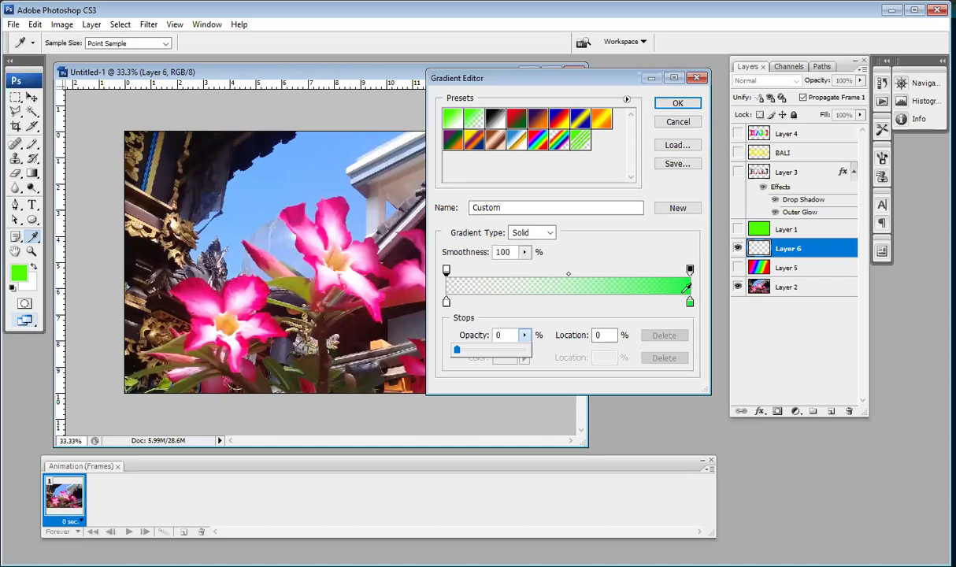
left_click(679, 104)
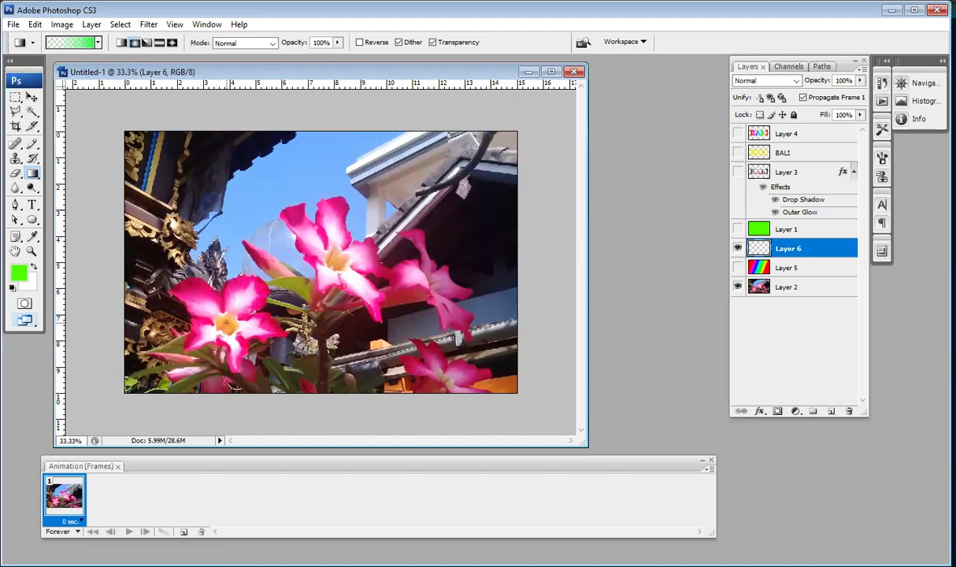
- Draw a radial flower-to-green fade on Layer 6 and a left-to-right fade on new Layer 7, then add Layer 8
left_click_drag(226, 322, 377, 248)
left_click_drag(377, 249, 378, 248)
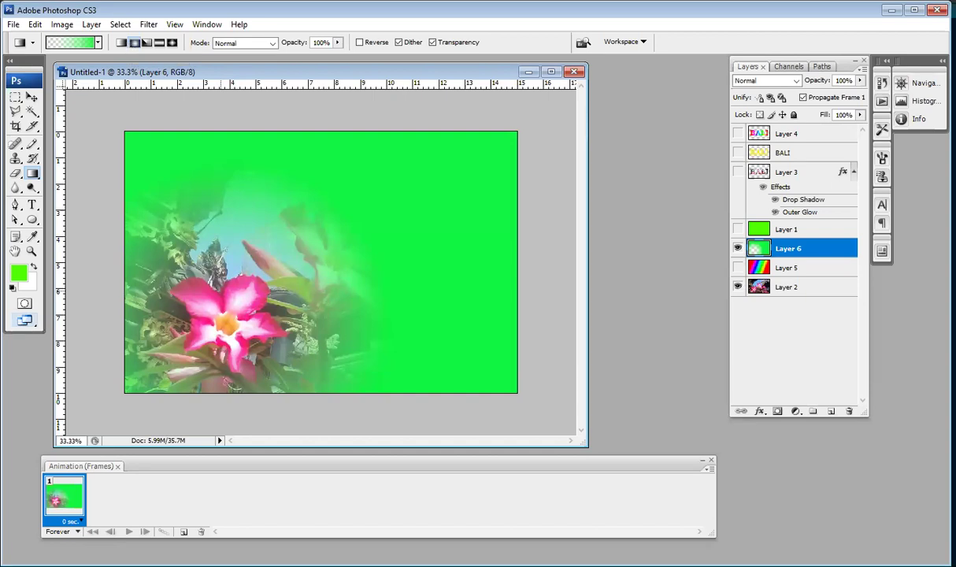
left_click(831, 412)
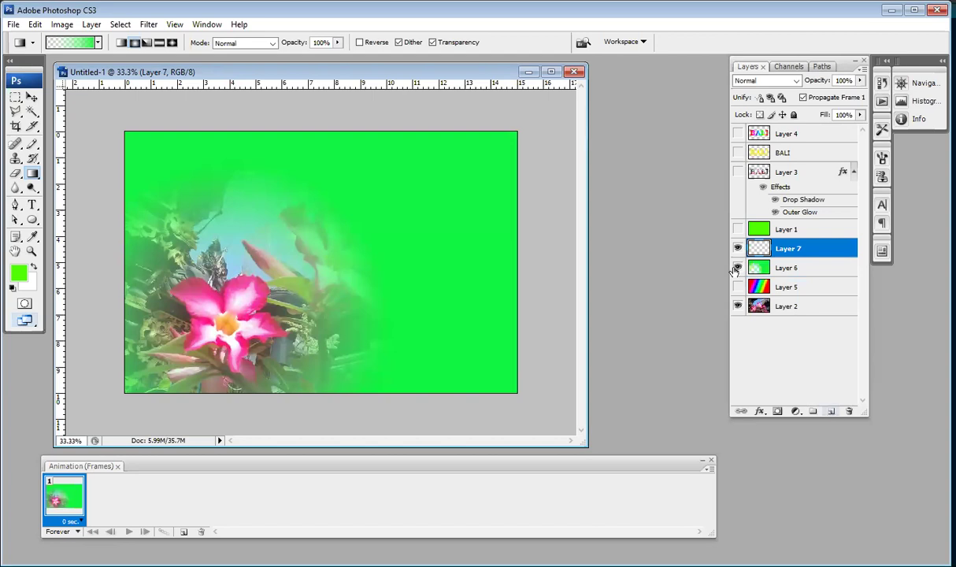
left_click(738, 268)
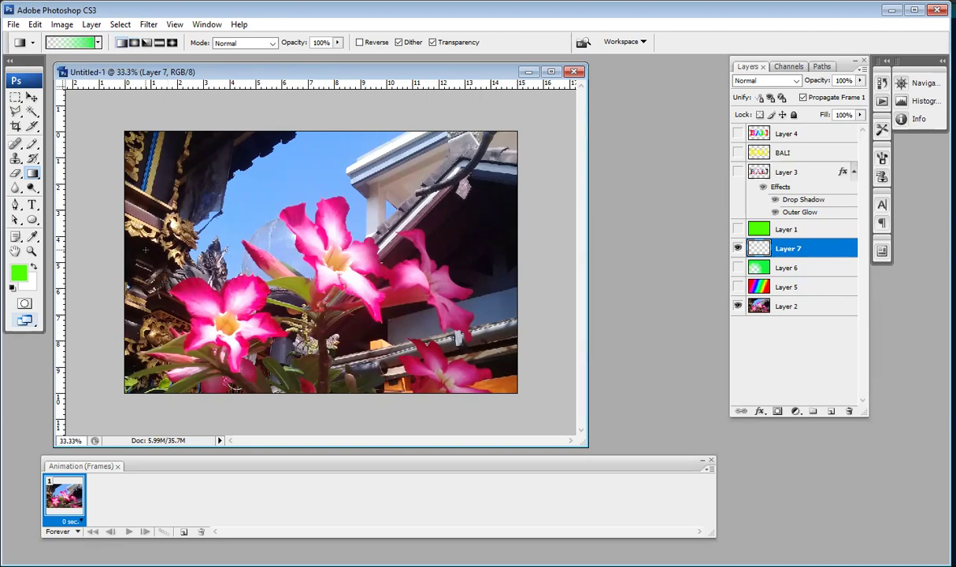
left_click_drag(146, 253, 444, 253)
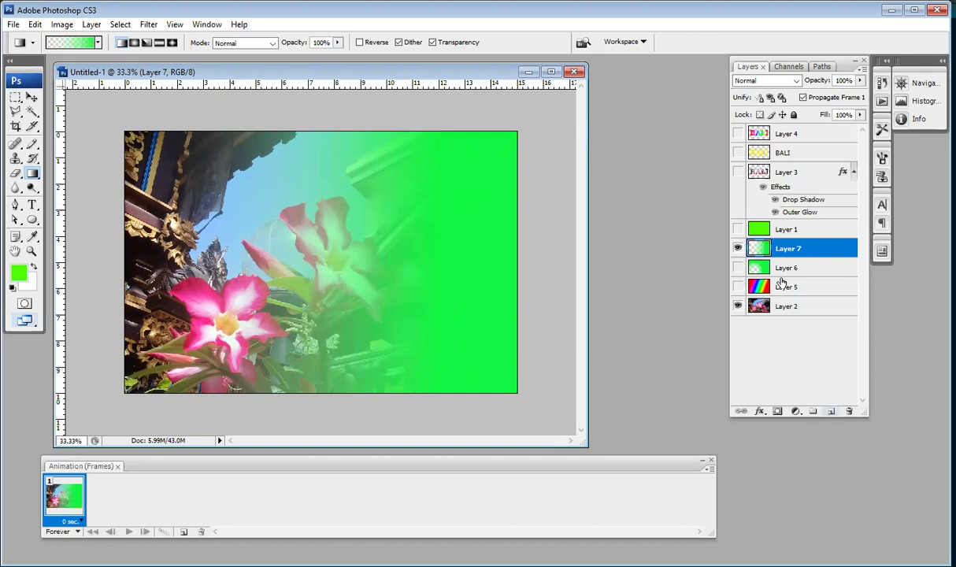
key("ctrl+shift+alt+n")
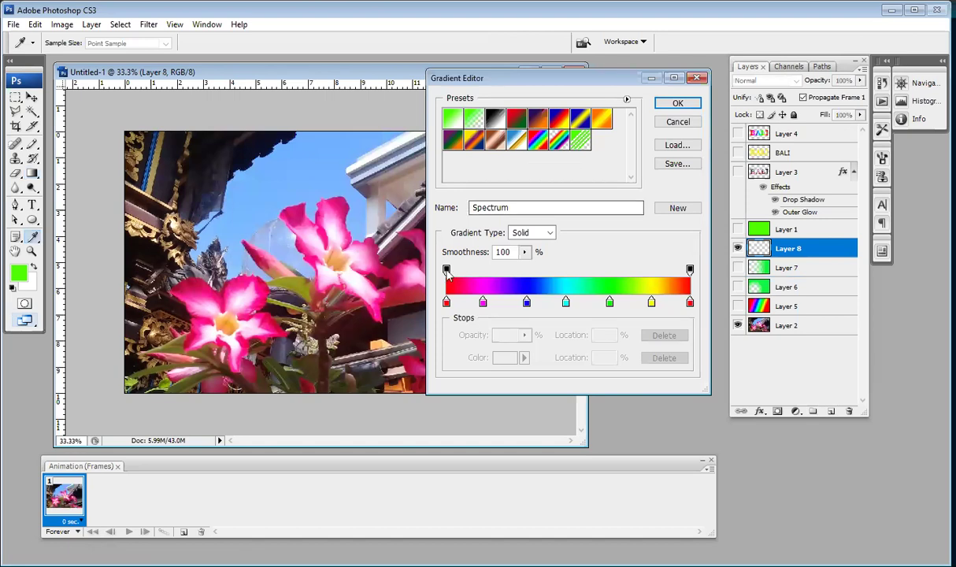
- Lay a spectrum gradient fading to 45% opacity at its left end across Layer 8, then hide it
left_click(446, 270)
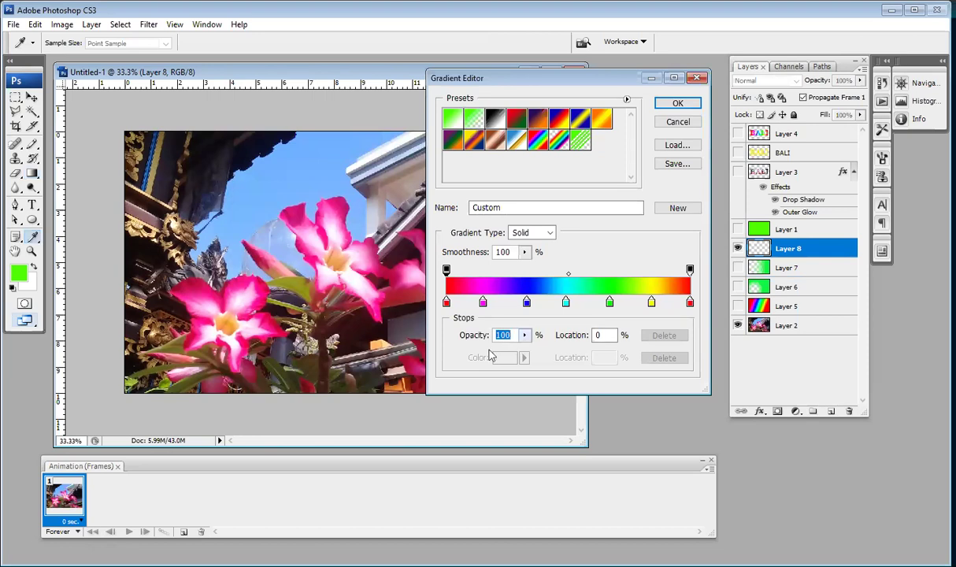
type("70")
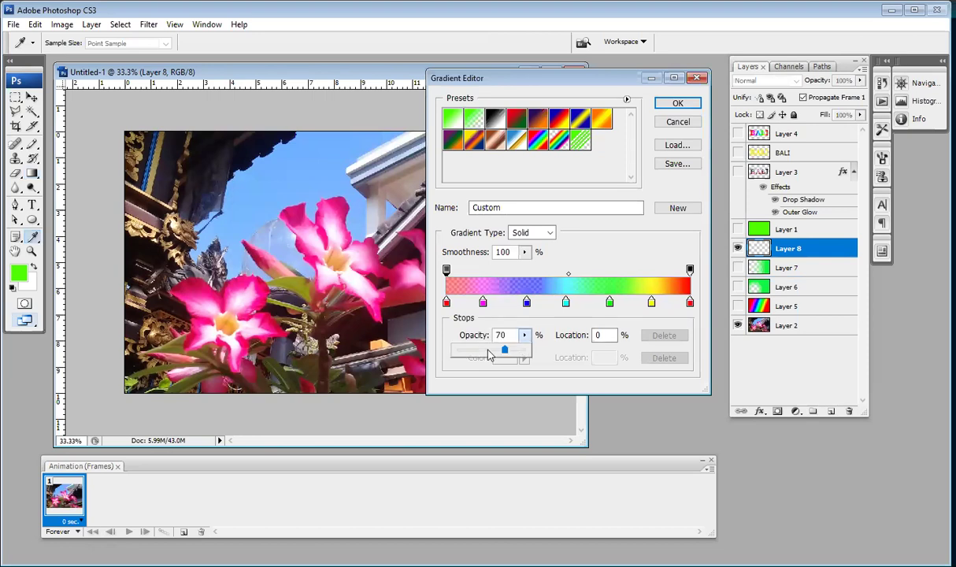
left_click(488, 352)
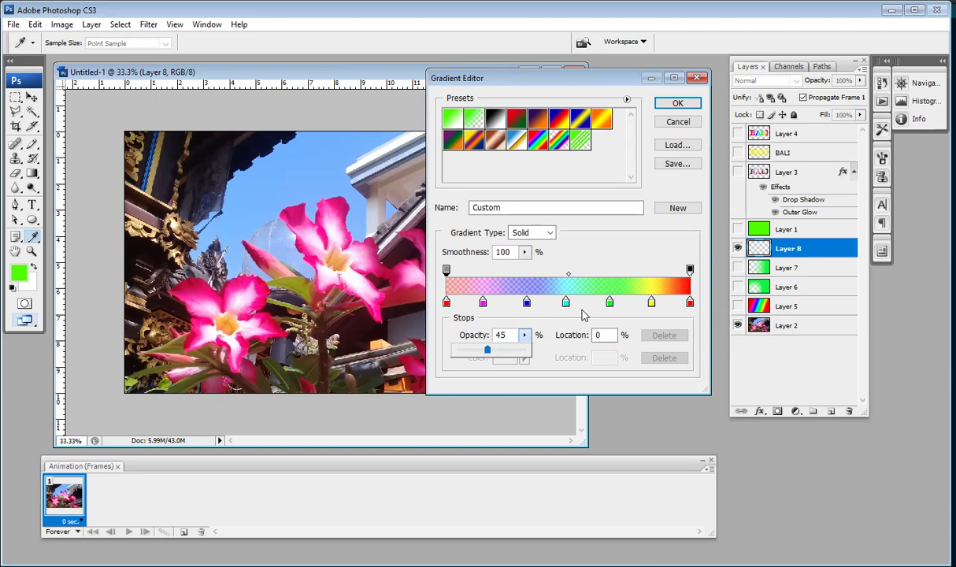
left_click(678, 105)
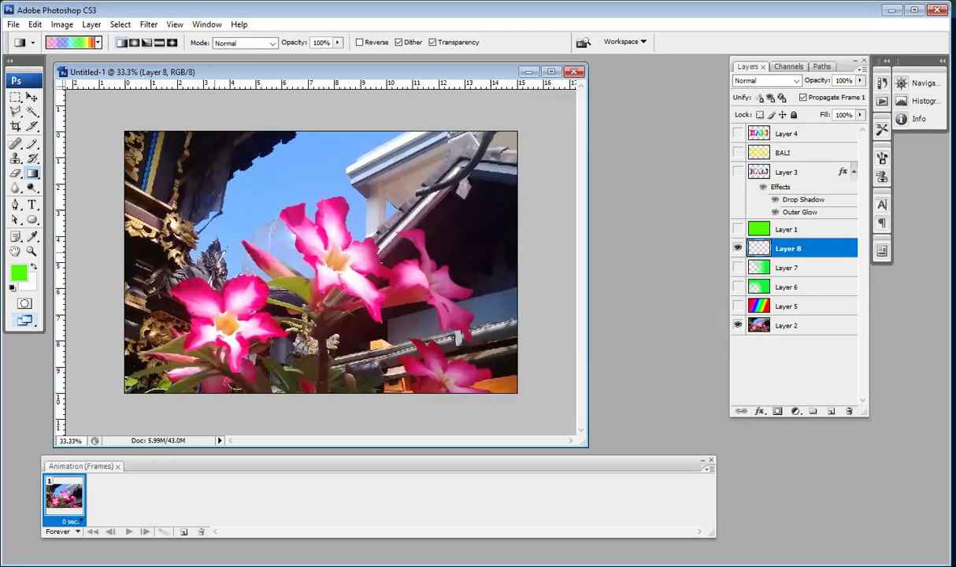
left_click_drag(222, 256, 459, 254)
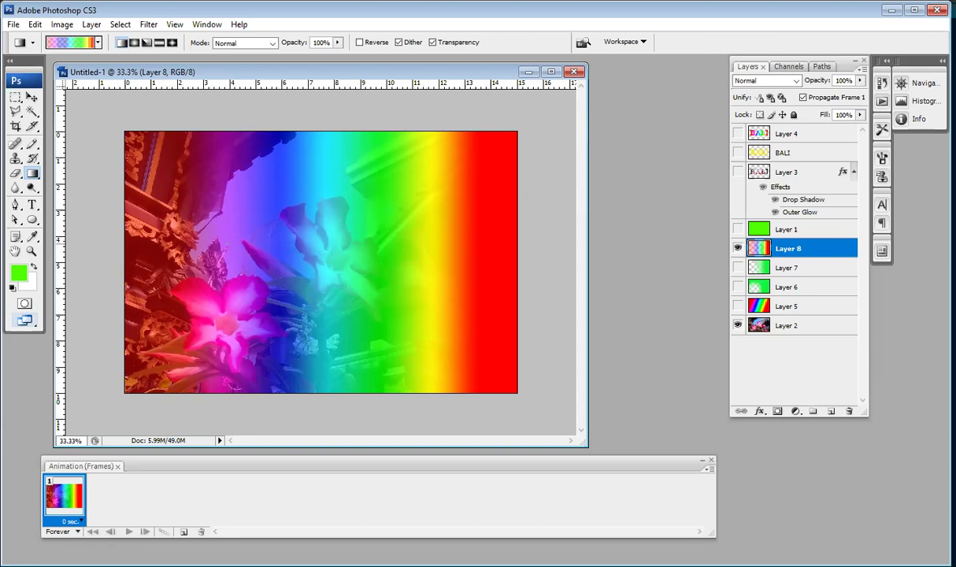
left_click(737, 248)
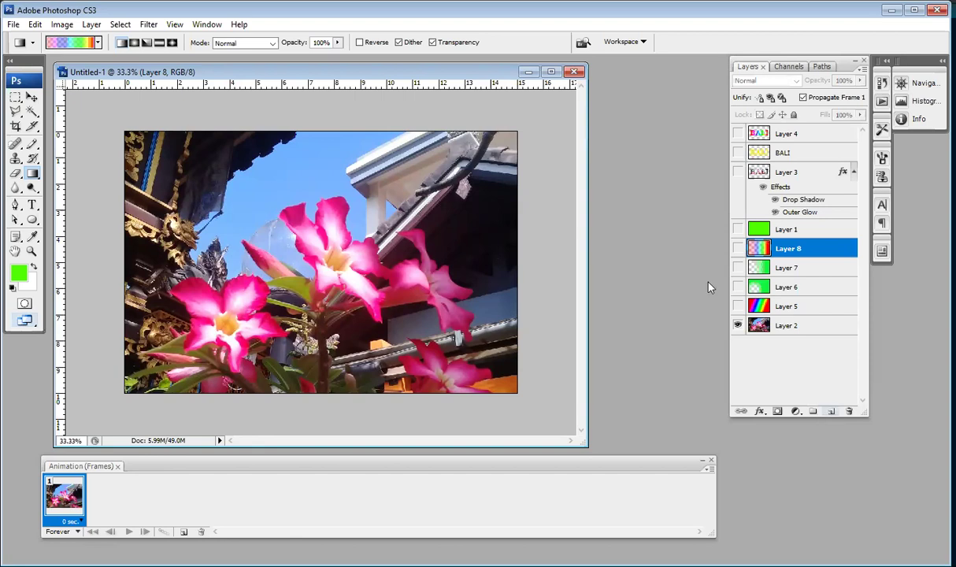
- Add new Layer 9, add three colour stops to the gradient, and recolour the left stop
key("ctrl+shift+alt+n")
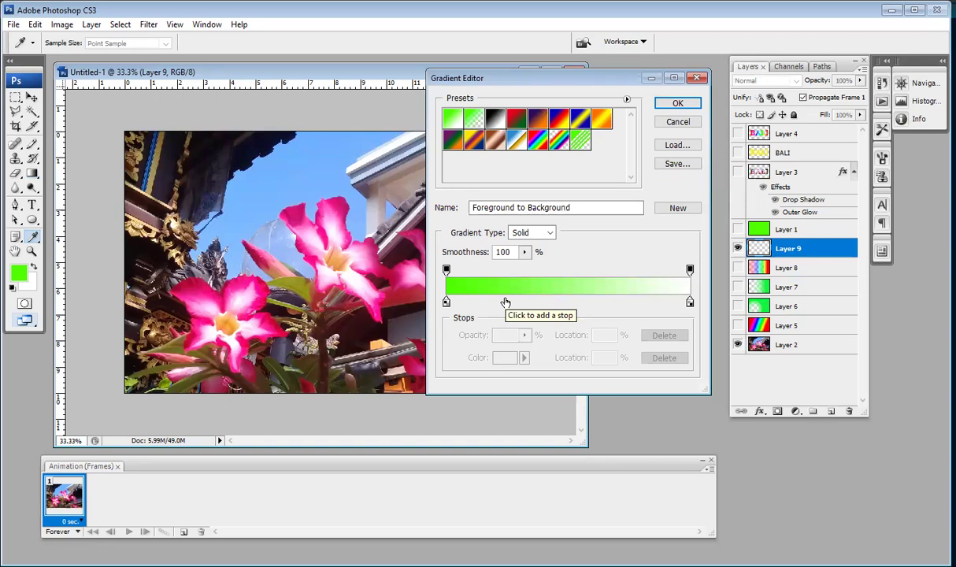
left_click(506, 303)
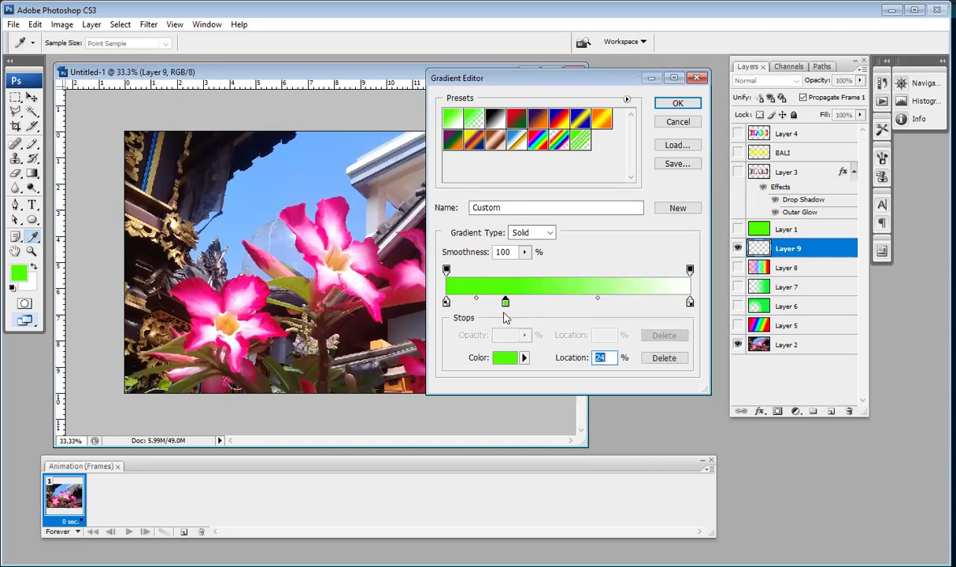
left_click(563, 303)
left_click(645, 303)
left_click(446, 302)
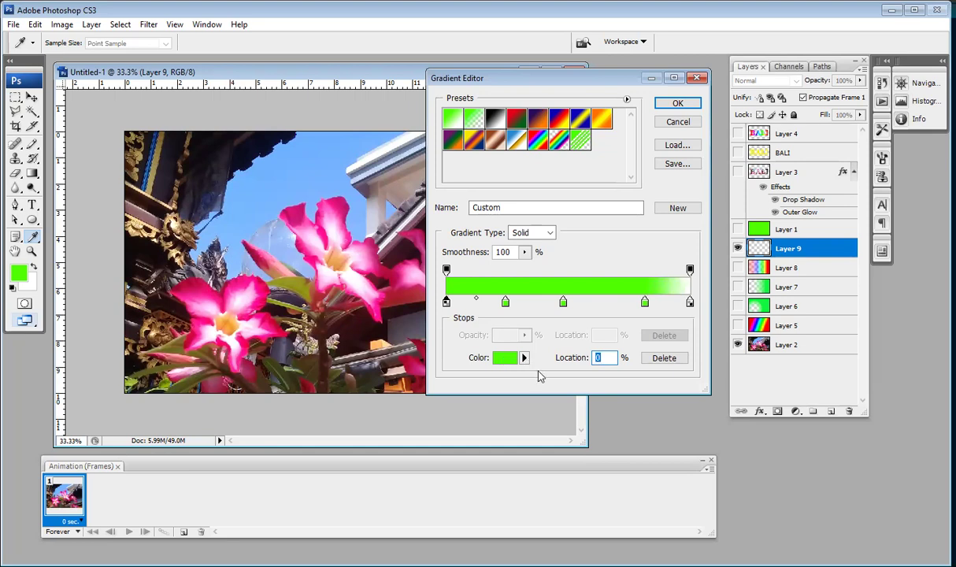
left_click(511, 357)
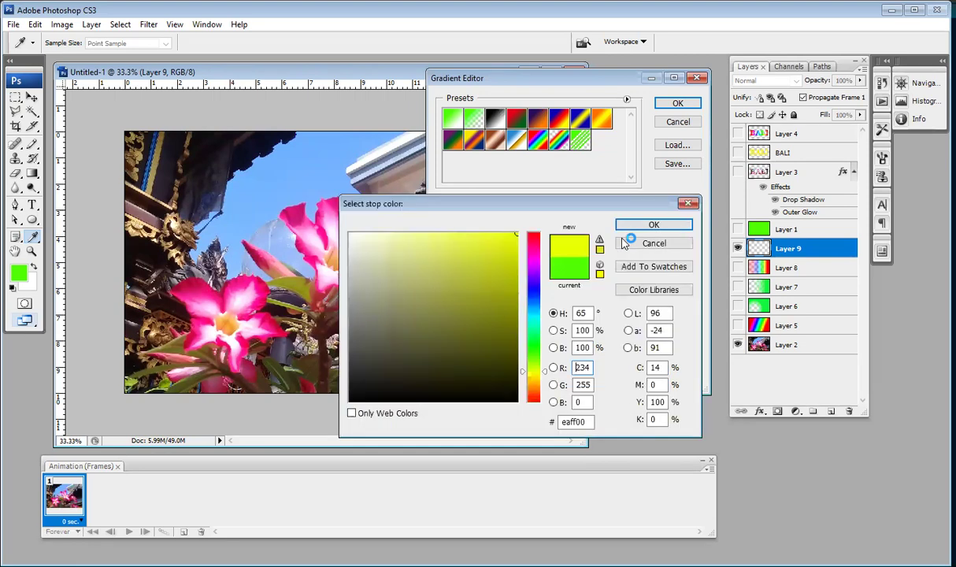
left_click(654, 225)
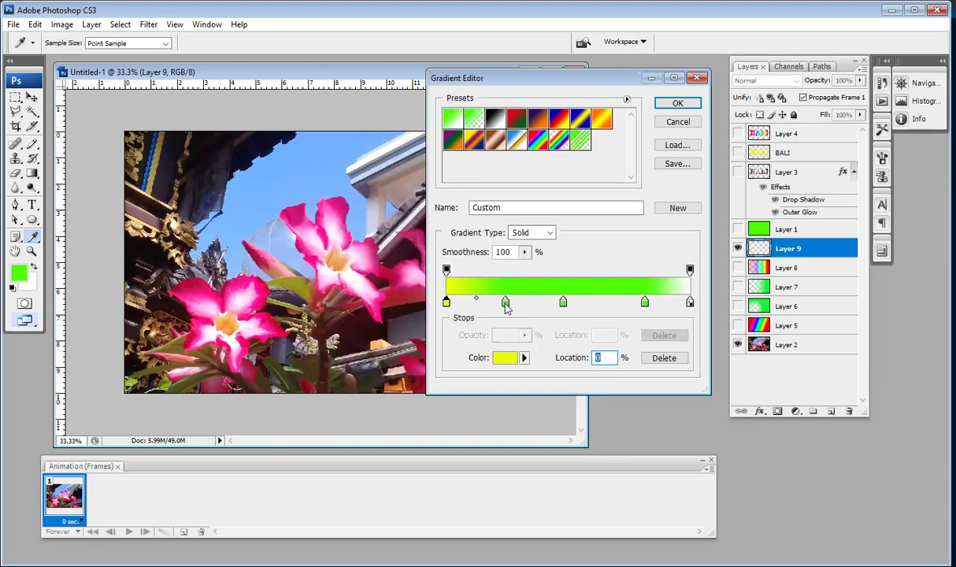
- Recolour the second stop, place the red stop at 78% and the blue stop at 47%
left_click(505, 301)
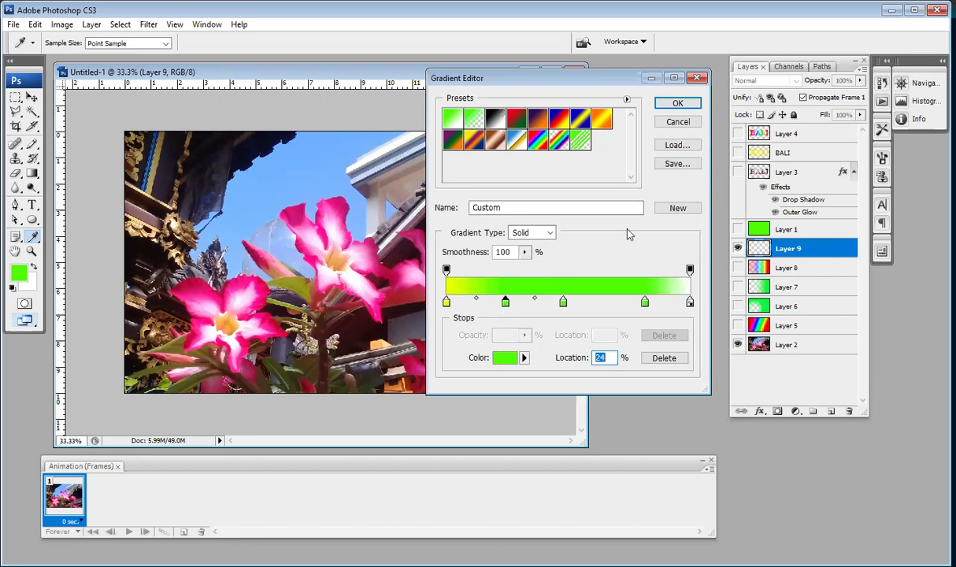
left_click(511, 358)
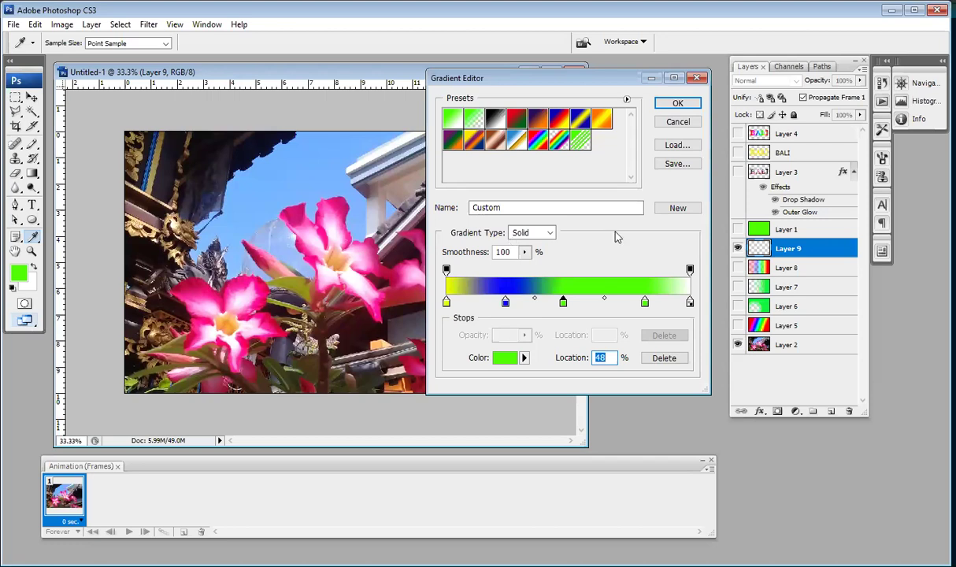
left_click(653, 225)
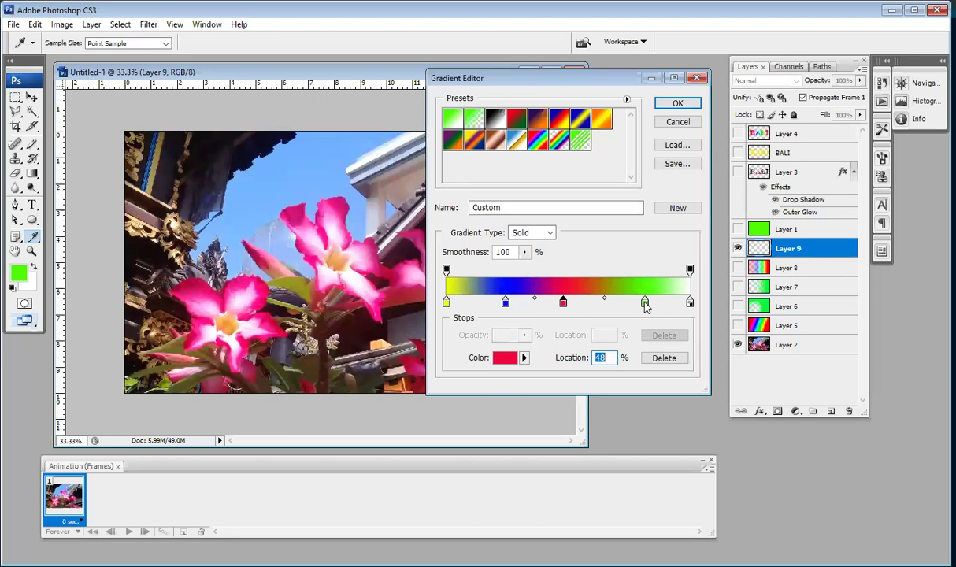
left_click(645, 304)
key("BackSpace")
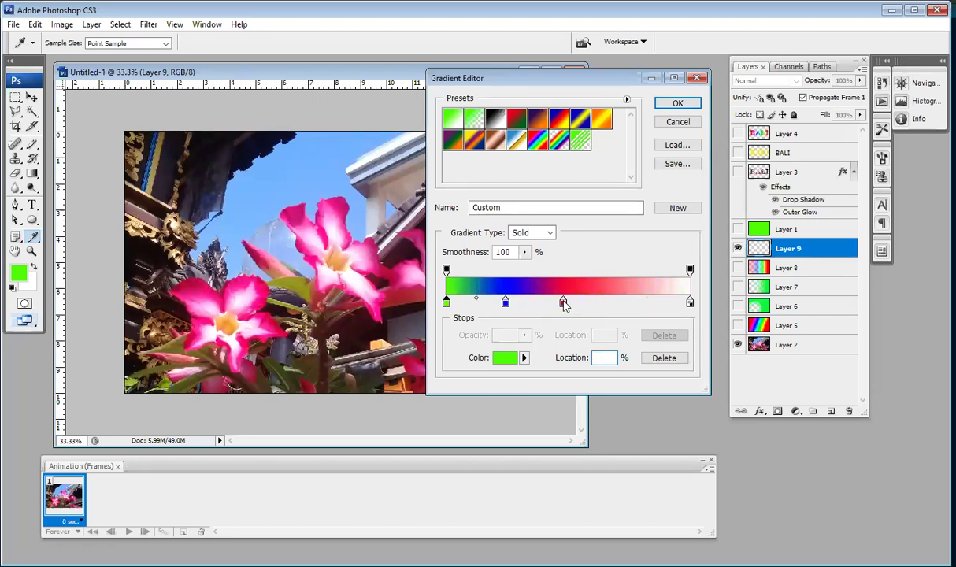
left_click(644, 304)
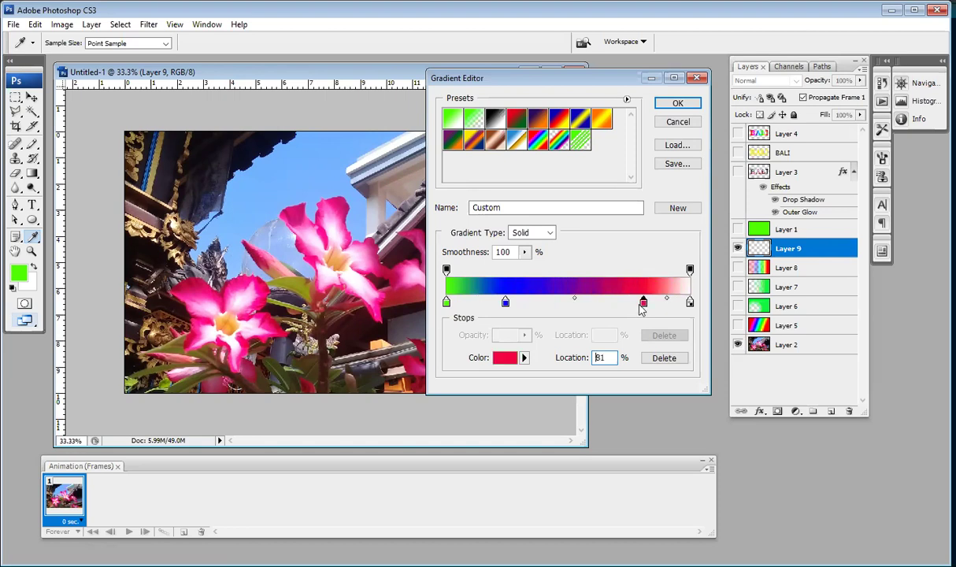
type("78")
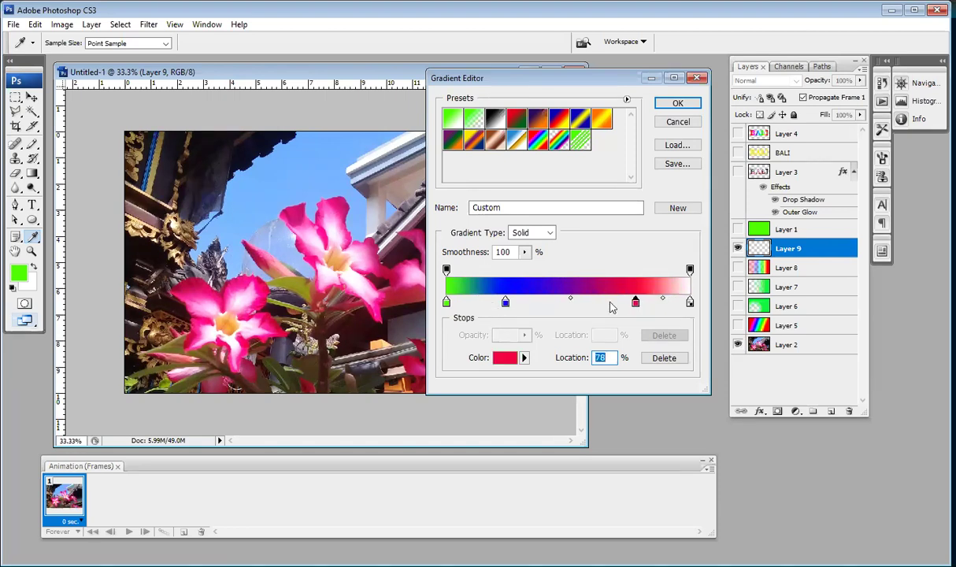
left_click_drag(506, 303, 568, 303)
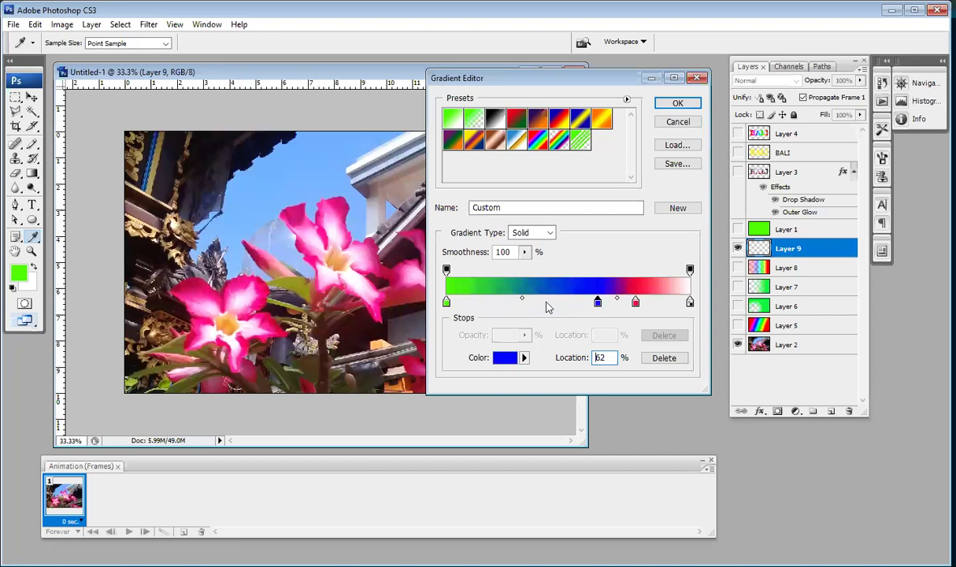
left_click_drag(568, 303, 564, 304)
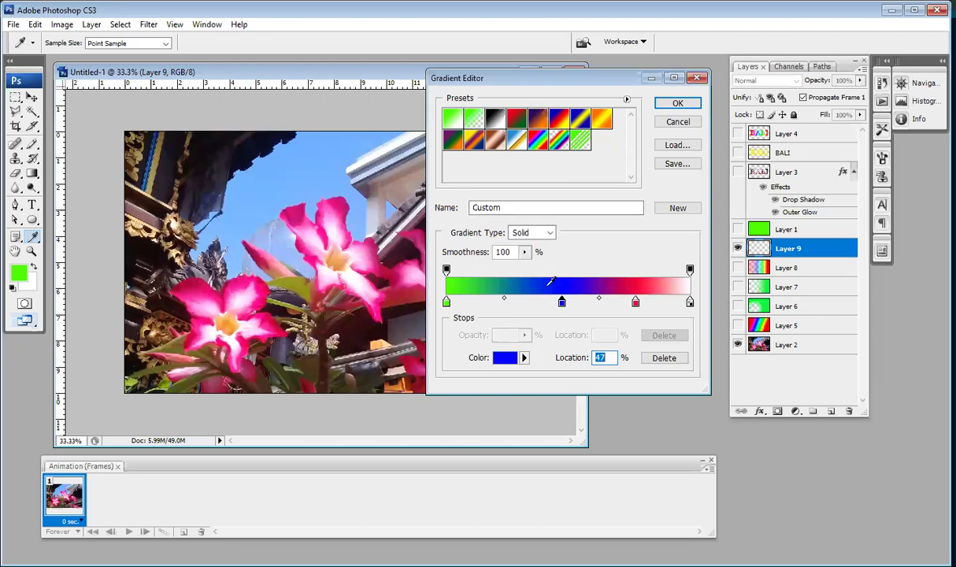
left_click(677, 104)
- Drag the new gradient right-to-left across Layer 9 and lower its opacity to 55%
left_click_drag(429, 268, 150, 180)
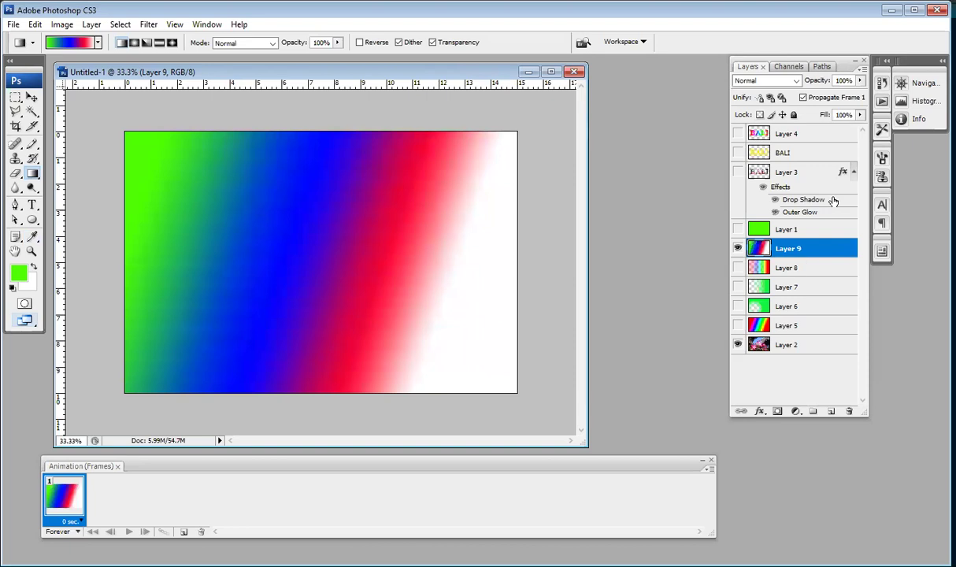
left_click(862, 85)
left_click_drag(860, 93, 831, 95)
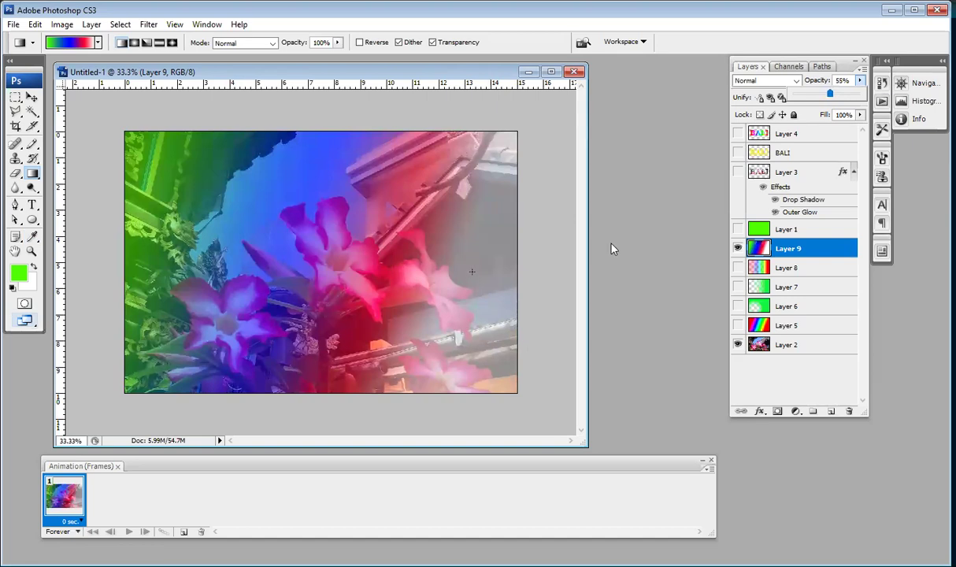
- Compare the photo-filled BALI text and Layer 9 gradient, leaving both hidden
left_click(737, 172)
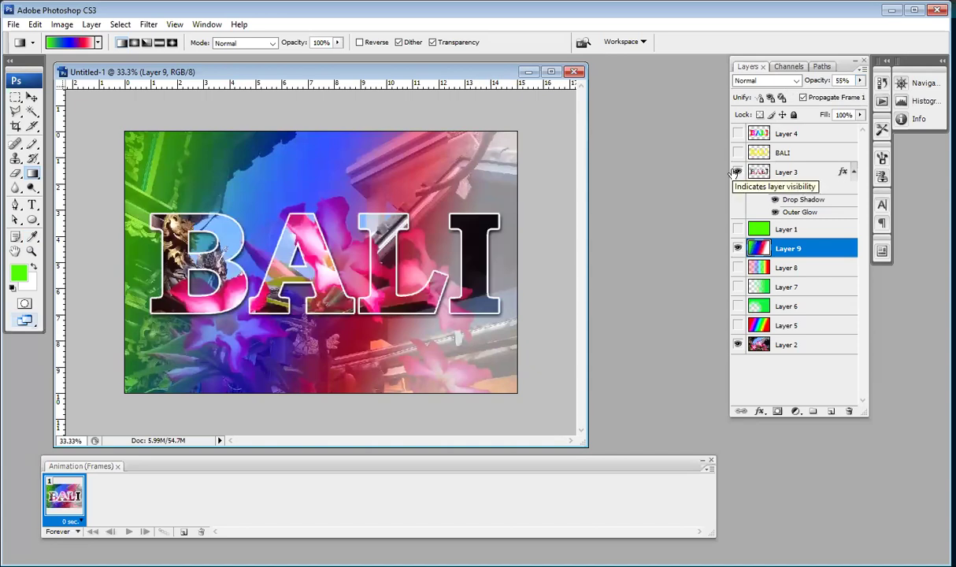
left_click(737, 172)
left_click(737, 173)
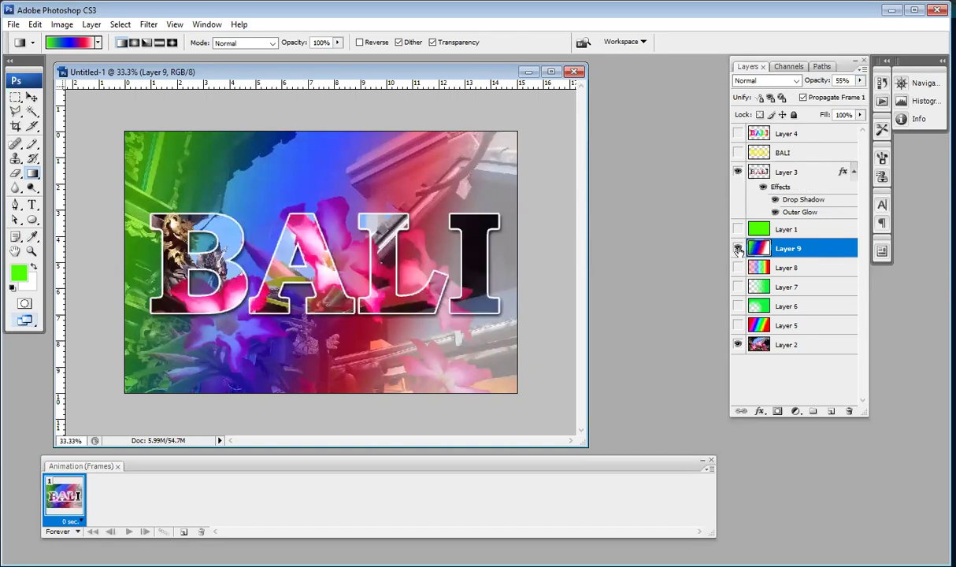
left_click(738, 249)
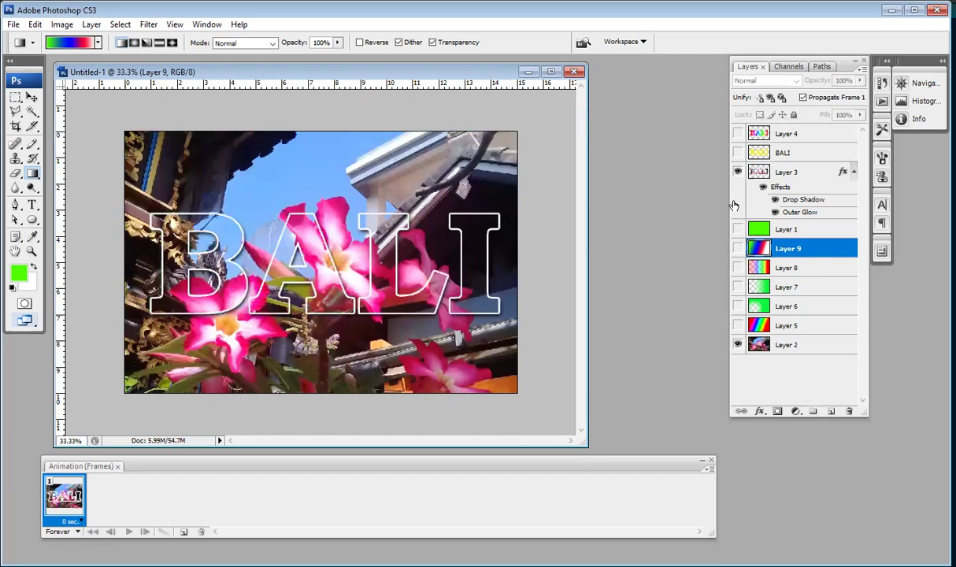
left_click(738, 249)
left_click(737, 172)
left_click(738, 249)
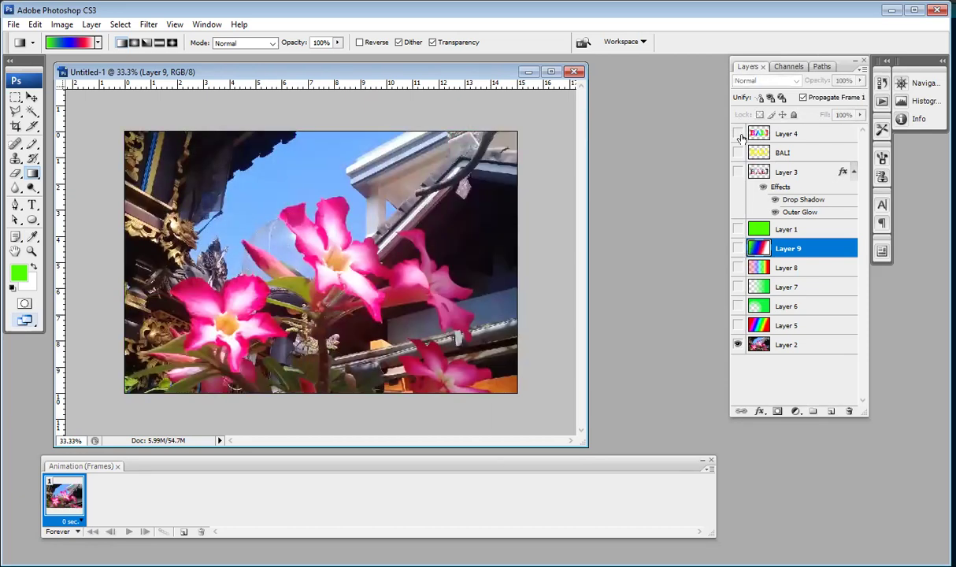
- Check the rainbow and yellow BALI layers, then show photo-filled BALI over rainbow Layer 8
left_click(738, 134)
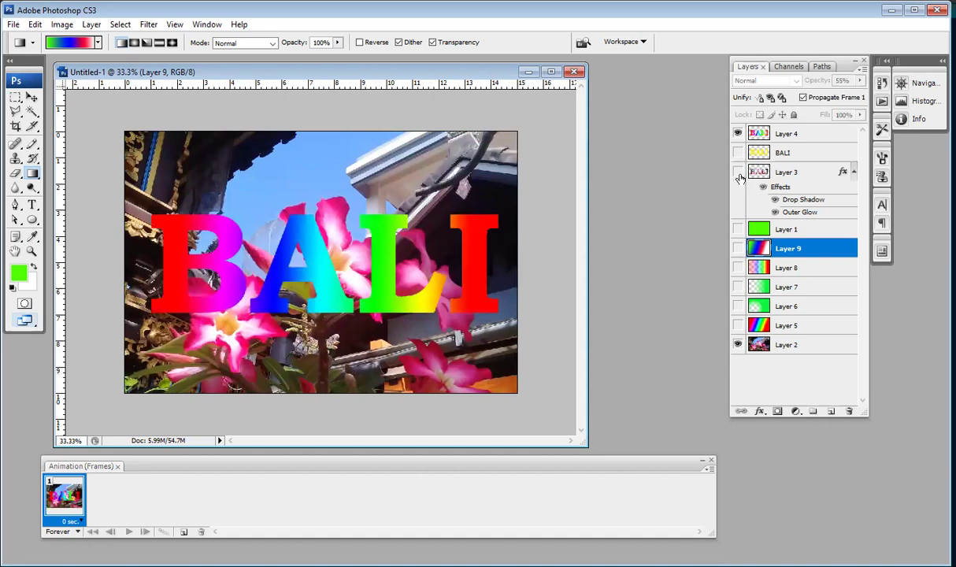
left_click(738, 134)
left_click(738, 152)
left_click(738, 152)
left_click(738, 171)
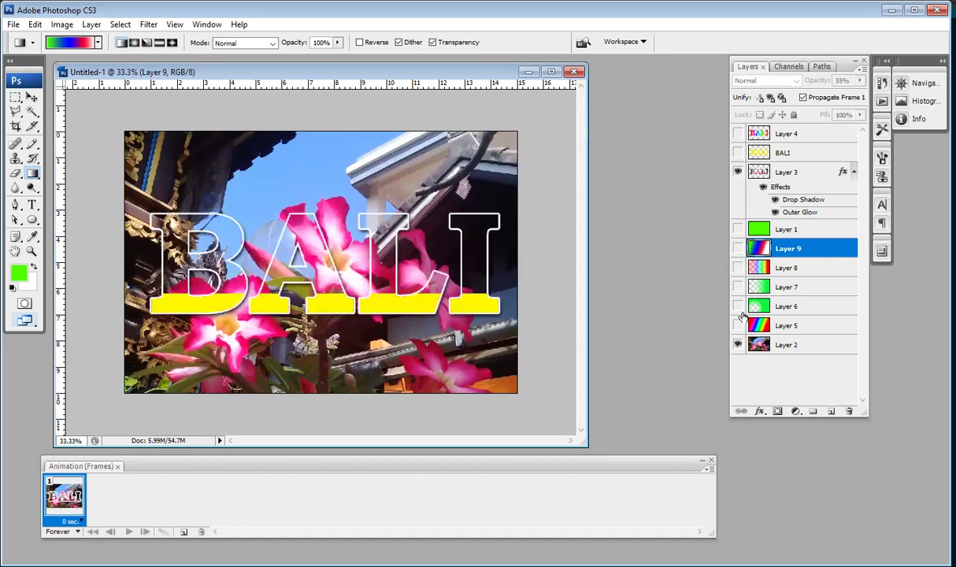
left_click(738, 269)
left_click(738, 269)
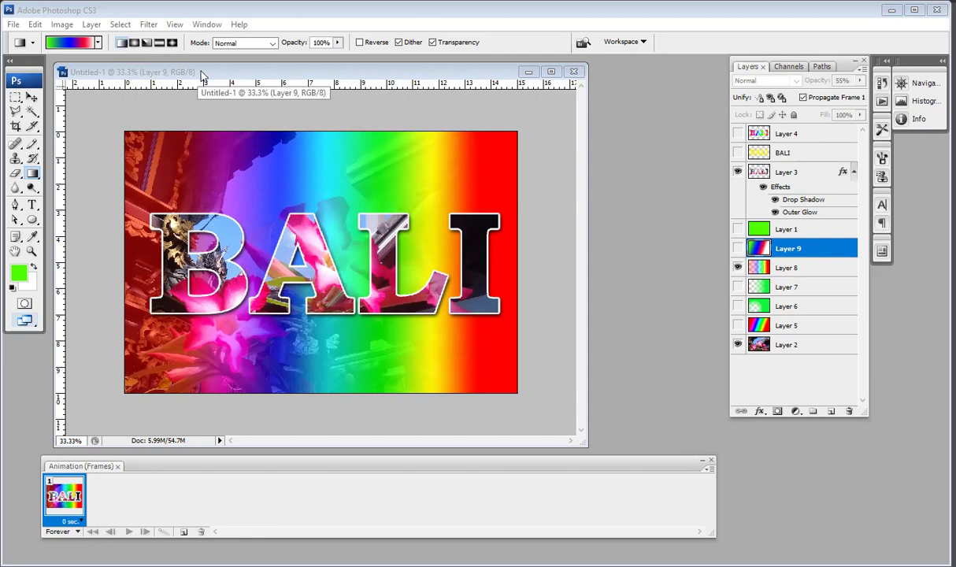
left_click(253, 84)
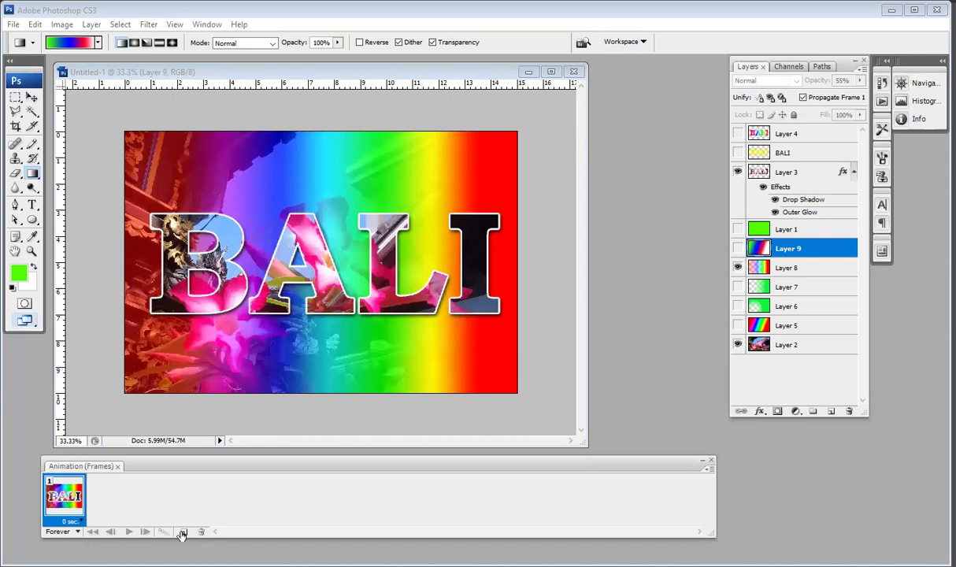
- Duplicate the frame as frame 2 and swap the photo-filled BALI for yellow BALI
left_click(182, 534)
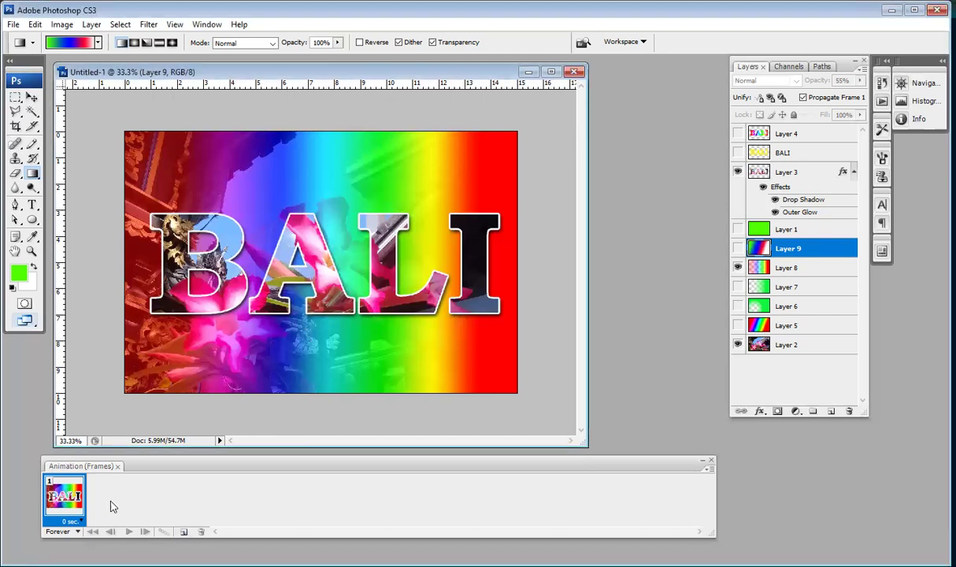
left_click(184, 533)
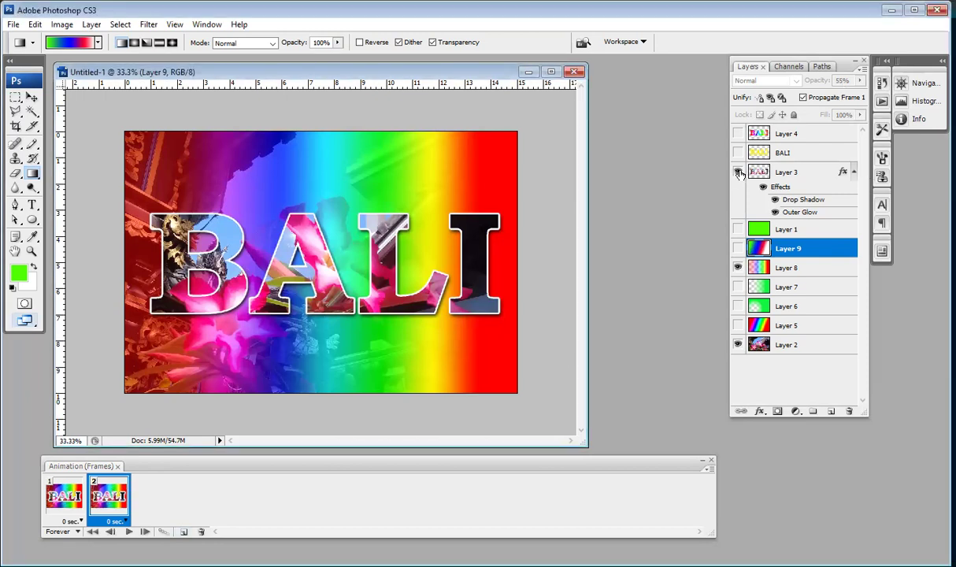
left_click(739, 171)
left_click(738, 153)
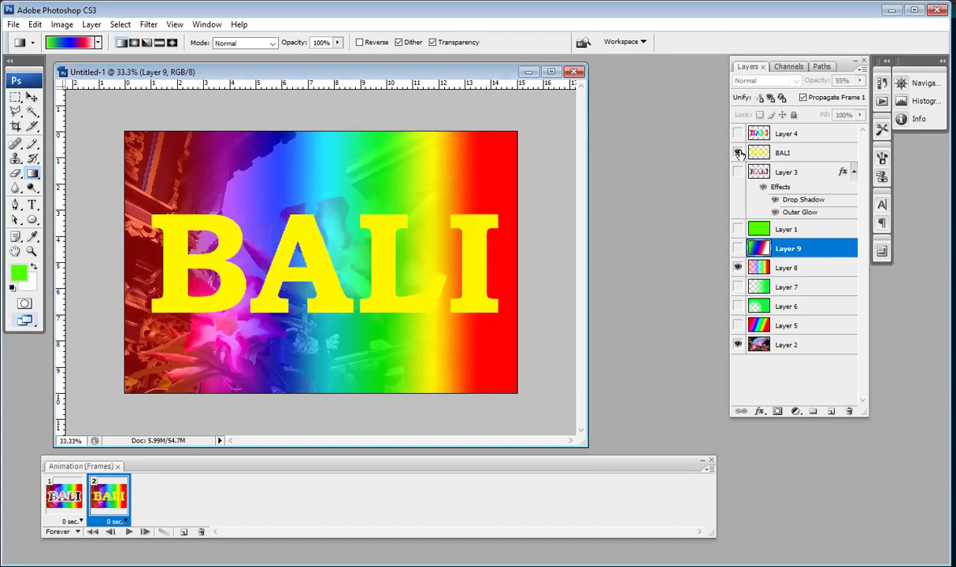
- Add frame 3 showing the rainbow BALI text instead of the yellow one
left_click(182, 533)
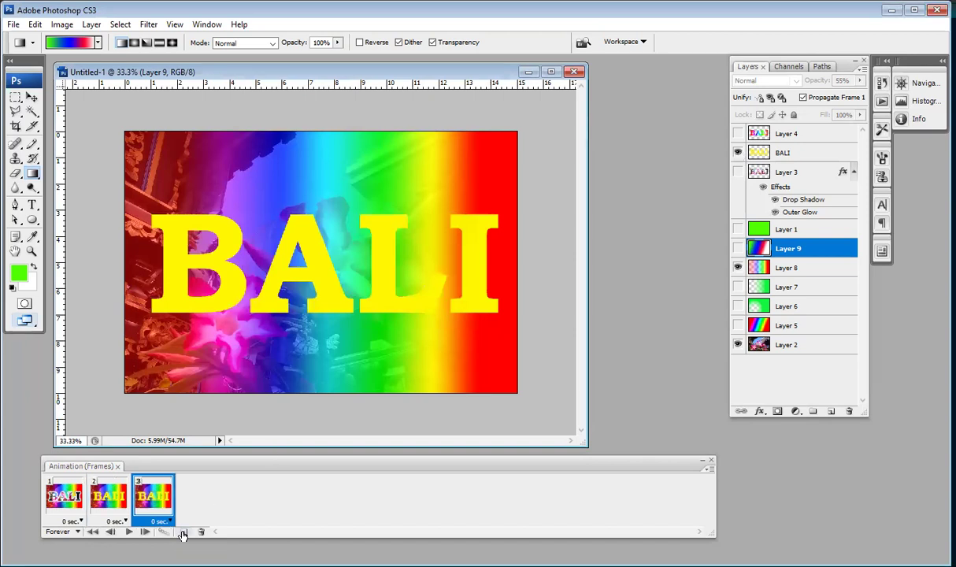
left_click(738, 153)
left_click(739, 134)
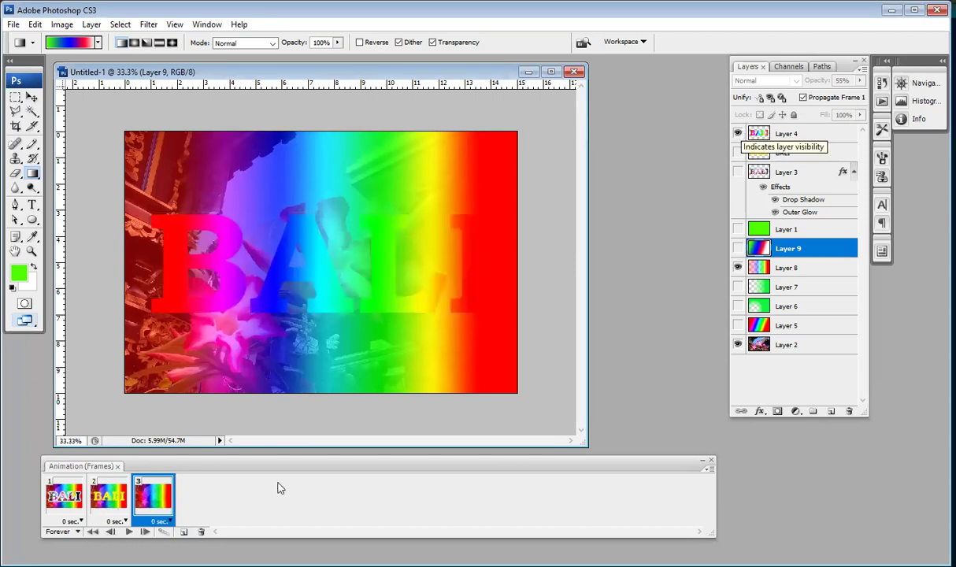
- Select all three frames, set each delay to 0.5 seconds, and play the animation
left_click(65, 496)
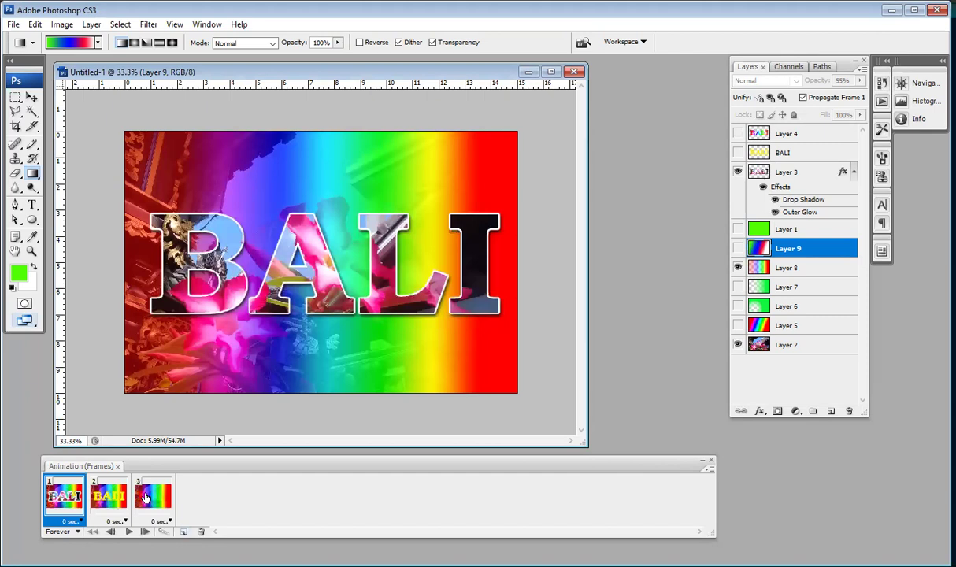
left_click(152, 516, "shift")
left_click(156, 522)
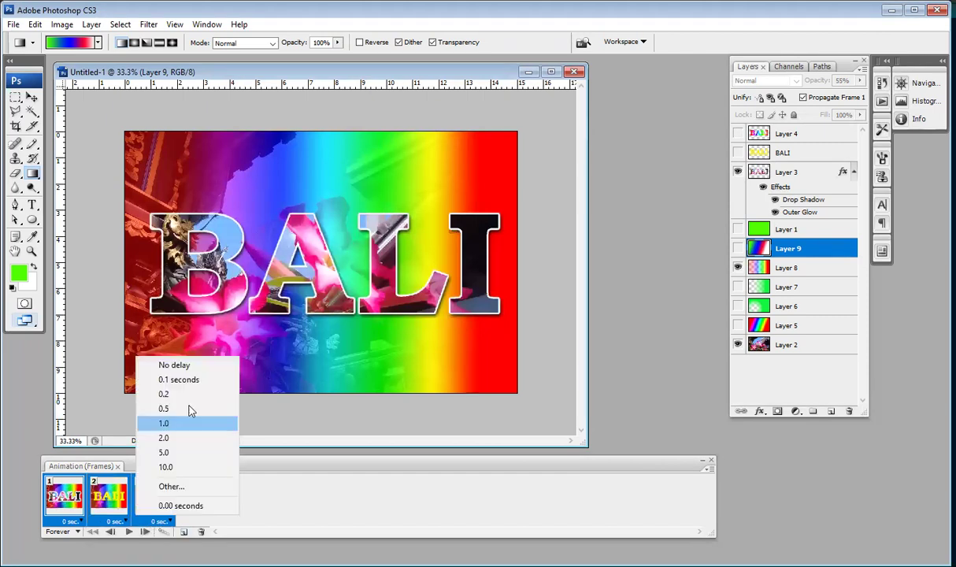
left_click(178, 387)
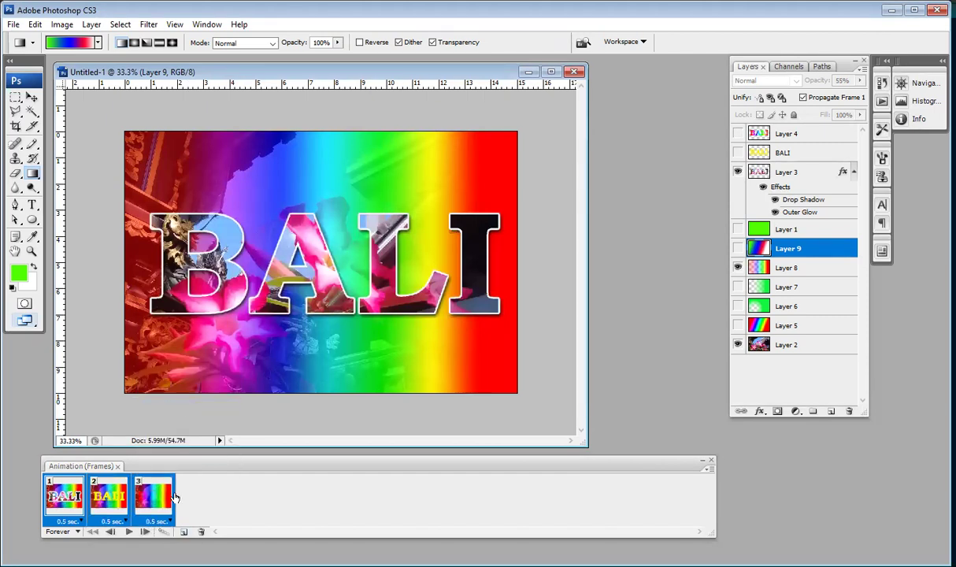
left_click(129, 532)
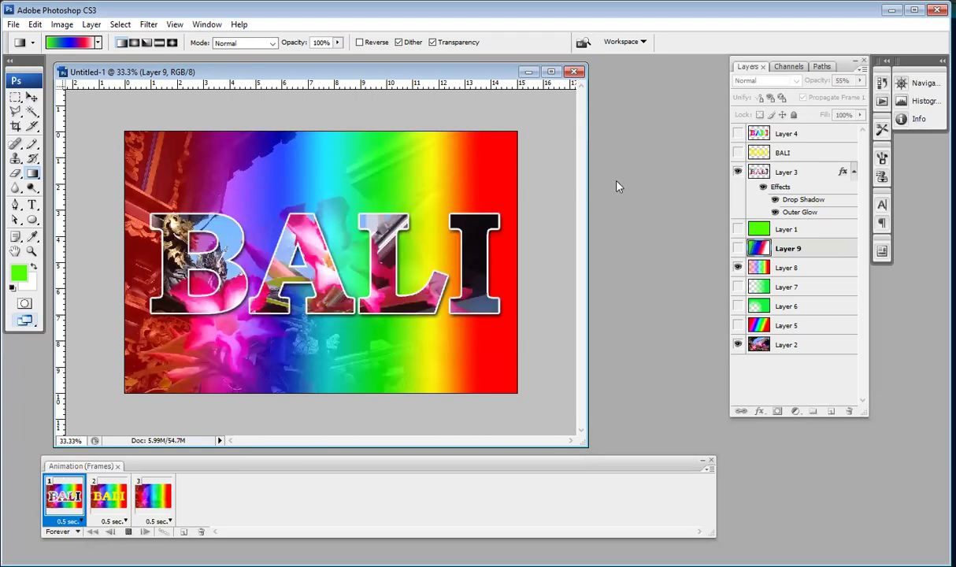
- Stop the animation preview and return to frame 1
left_click(129, 532)
left_click(155, 496)
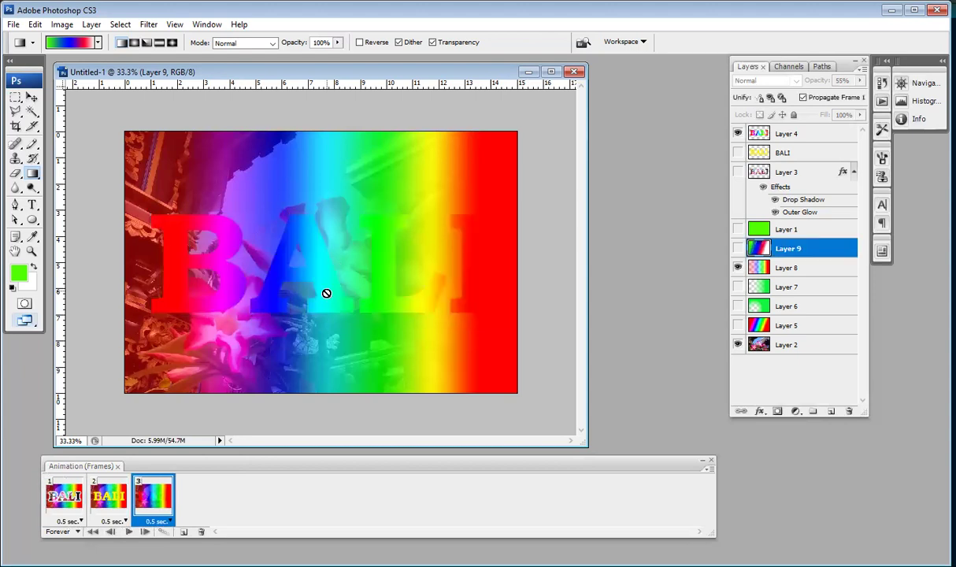
left_click(65, 496)
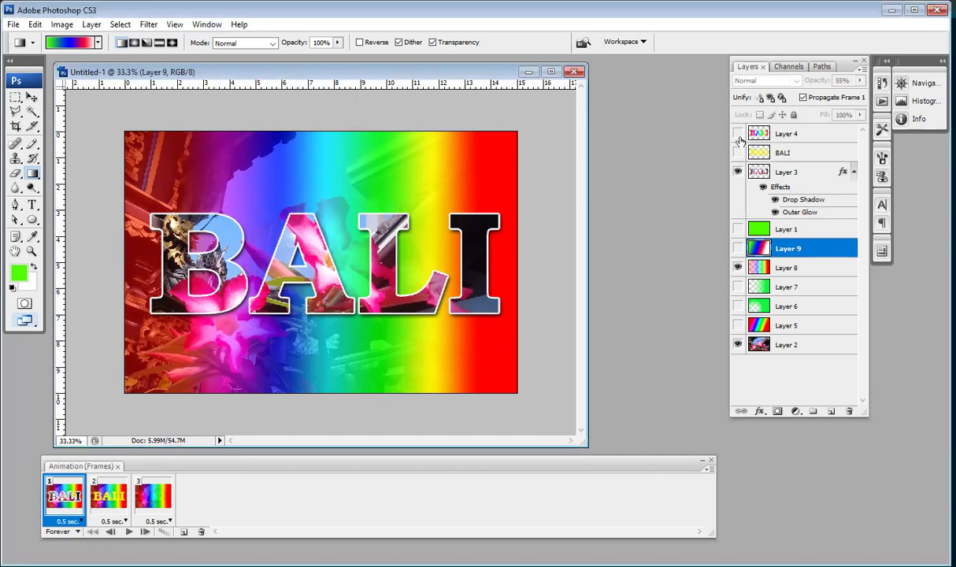
- Hide the BALI text in frame 1 and set Layer 8 to 80% opacity and 67% fill
left_click(737, 172)
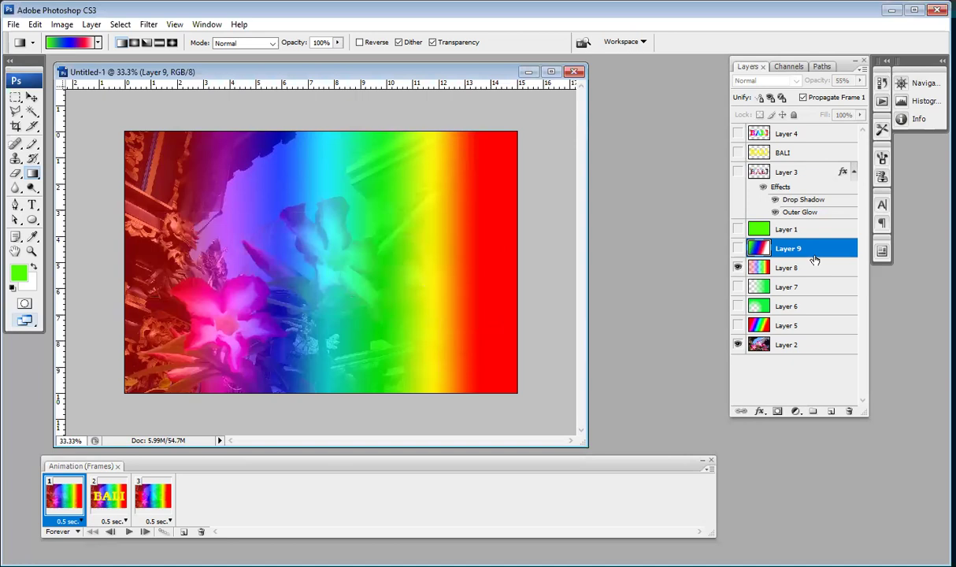
left_click(787, 270)
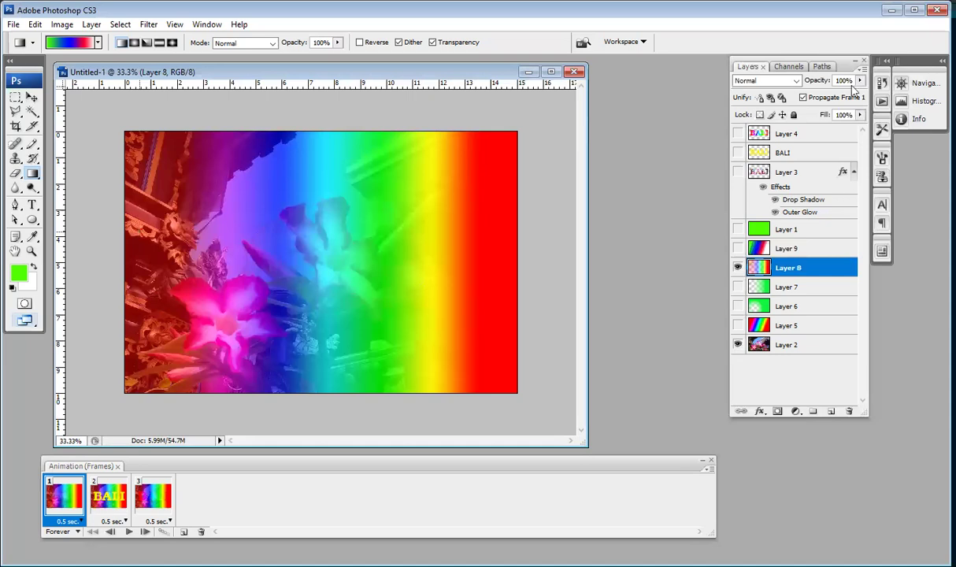
left_click(862, 81)
left_click_drag(861, 95, 848, 95)
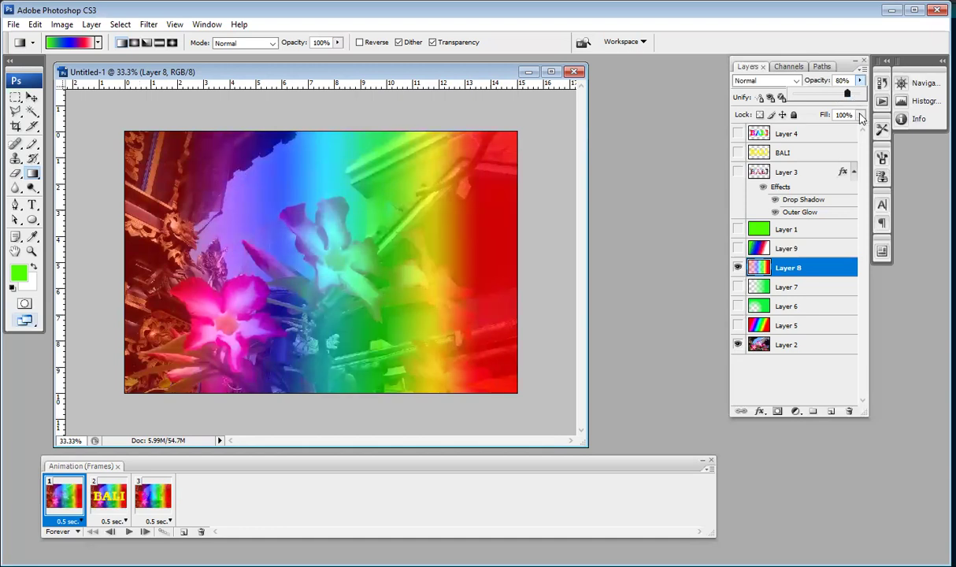
left_click_drag(860, 115, 840, 133)
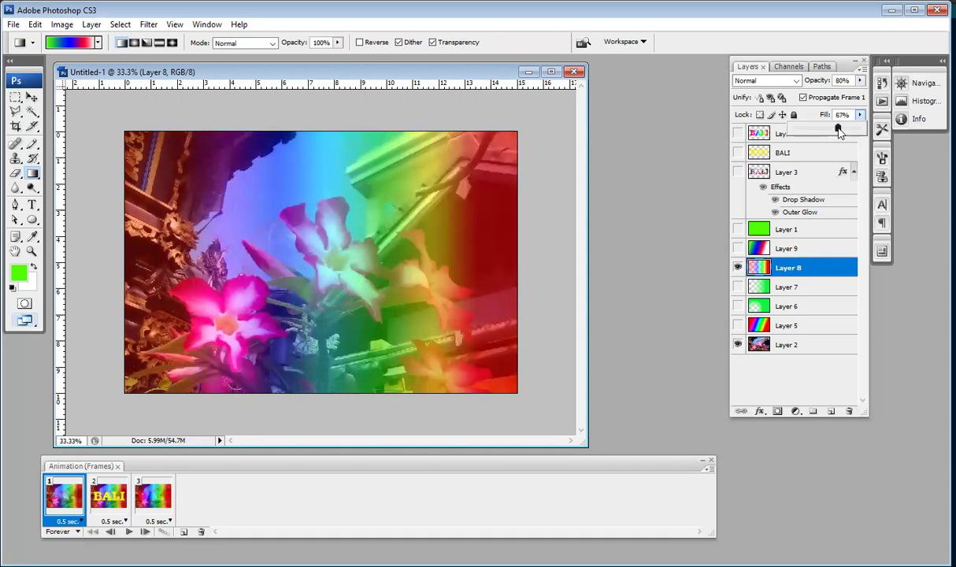